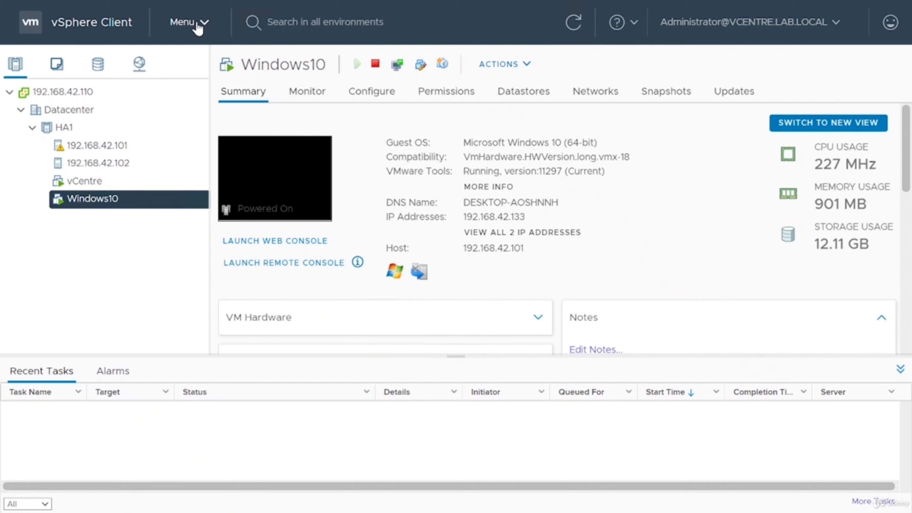
- From Policies and Profiles > VM Customization Specifications, start a new customization specification
{"action": "left_click", "coordinate": [197, 29]}
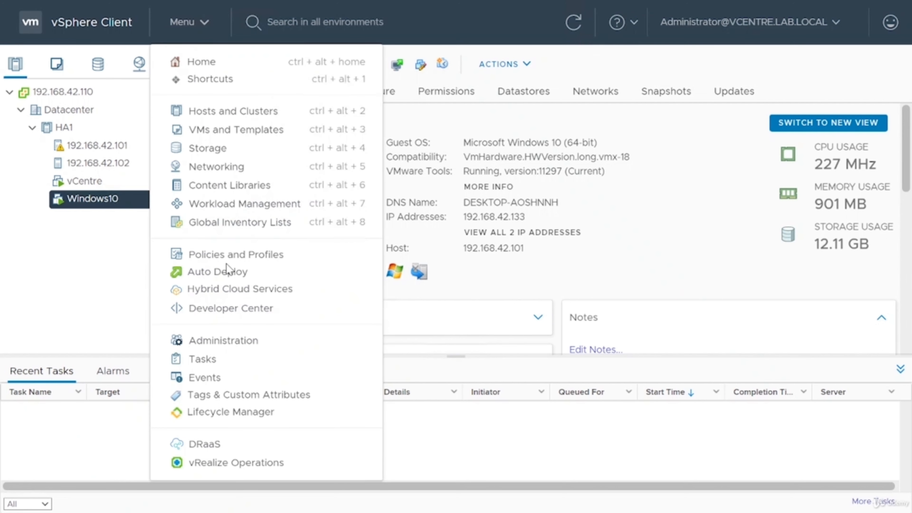
{"action": "left_click", "coordinate": [210, 256]}
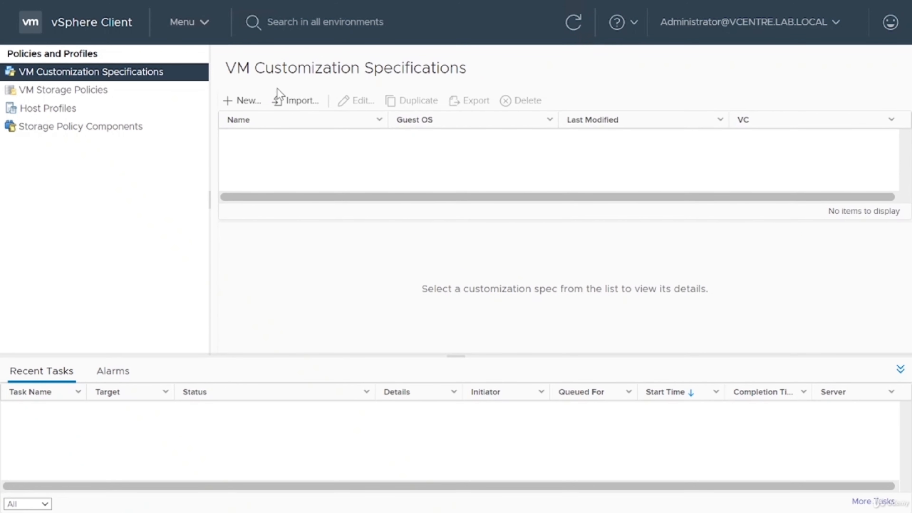
{"action": "left_click", "coordinate": [251, 108]}
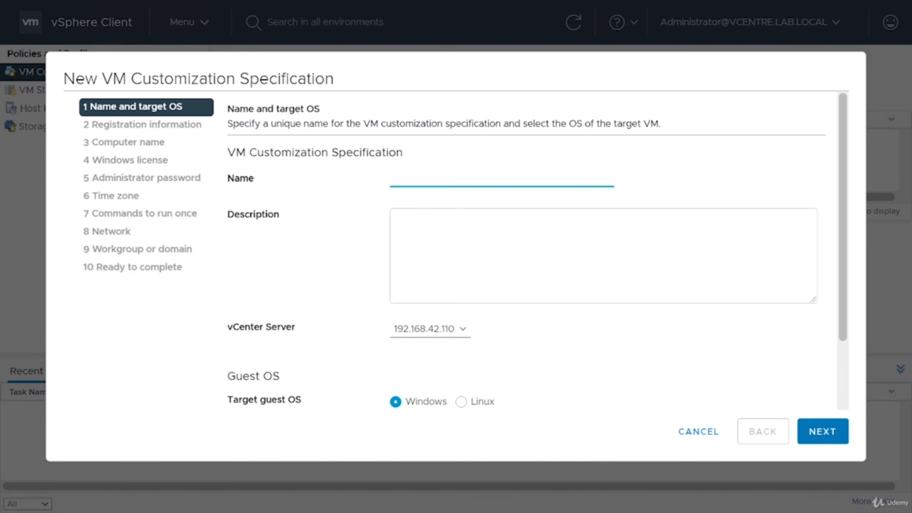
- Name the spec 'Standard' on vCenter 192.168.42.110, keeping Windows as the target guest OS
{"action": "type", "text": "Standa"}
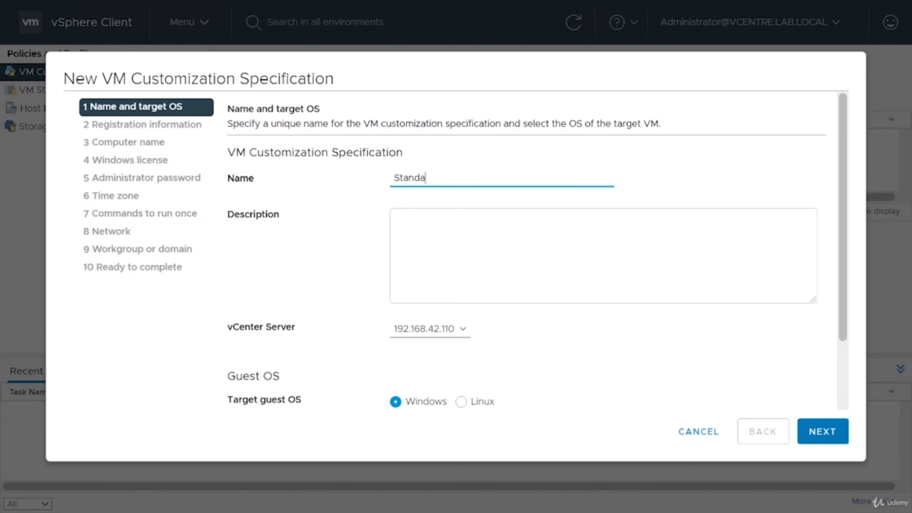
{"action": "type", "text": "rd"}
{"action": "left_click", "coordinate": [452, 328]}
{"action": "left_click", "coordinate": [453, 321]}
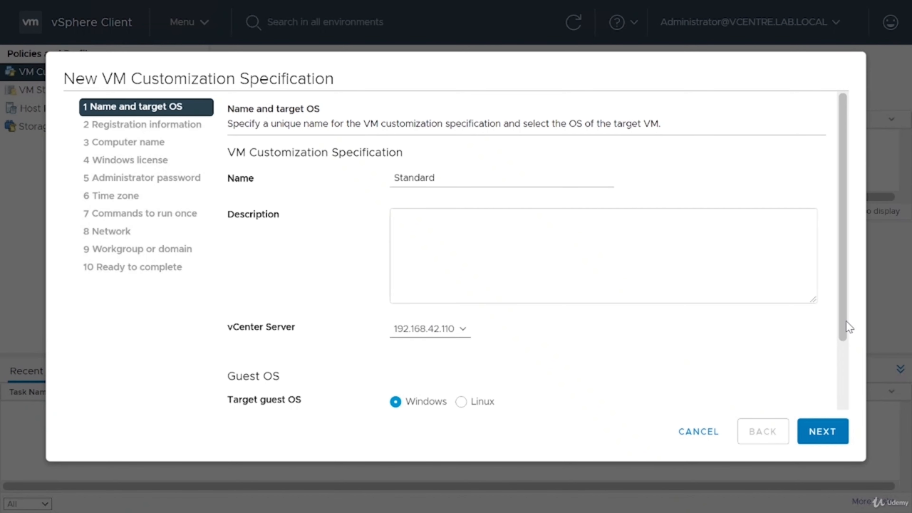
{"action": "left_click_drag", "start_coordinate": [846, 332], "coordinate": [838, 419]}
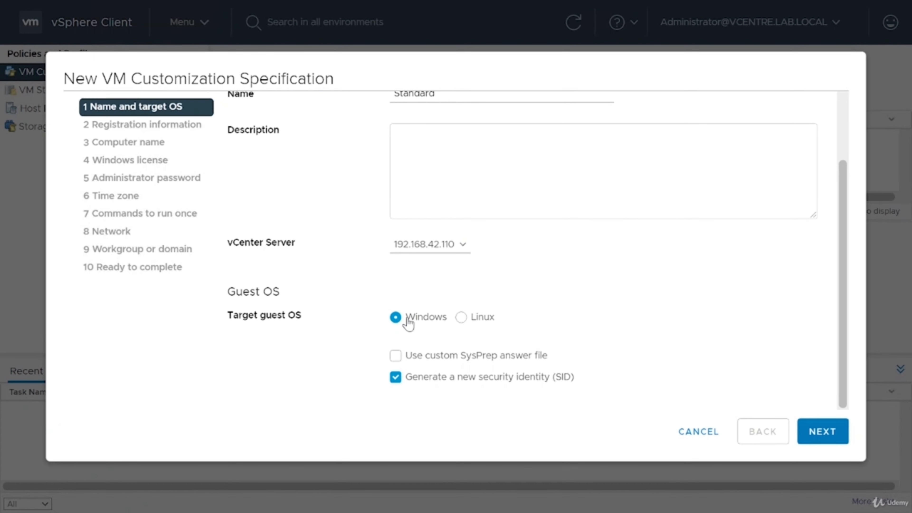
{"action": "left_click", "coordinate": [484, 321]}
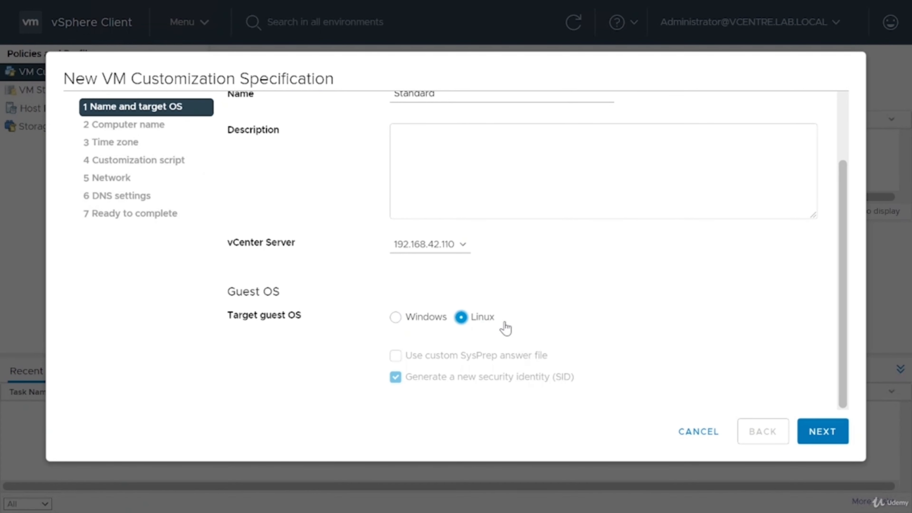
{"action": "left_click", "coordinate": [420, 321]}
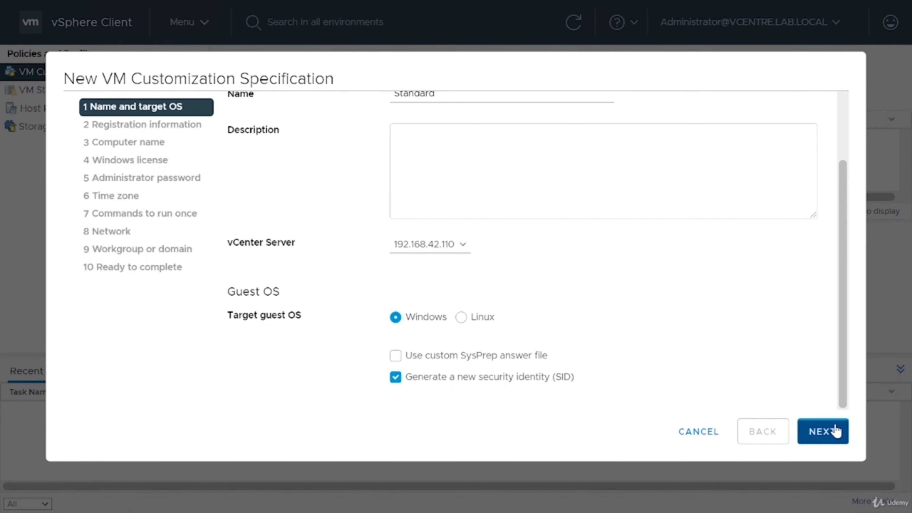
- Enter 'E Learn IT' as both the owner name and the owner organization
{"action": "left_click", "coordinate": [826, 430]}
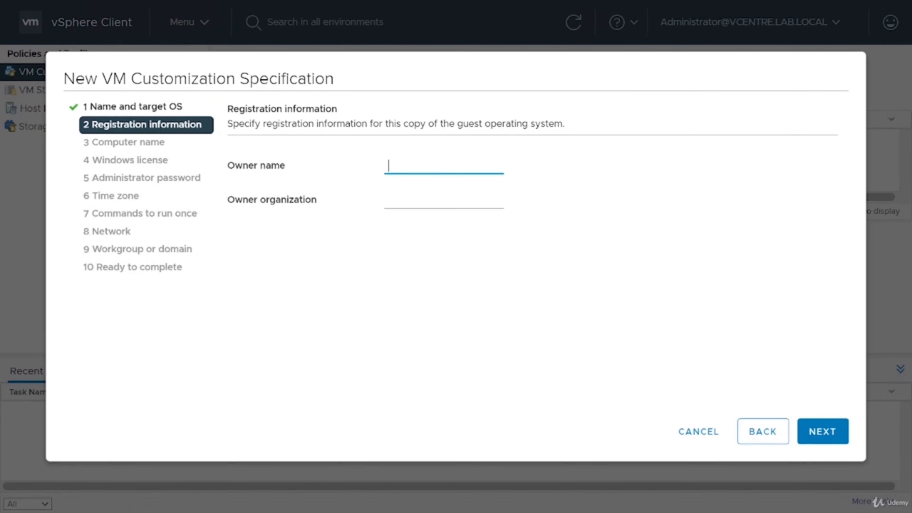
{"action": "type", "text": "E LKearn"}
{"action": "key", "text": "BackSpace"}
{"action": "key", "text": "BackSpace"}
{"action": "key", "text": "BackSpace"}
{"action": "key", "text": "BackSpace"}
{"action": "key", "text": "BackSpace"}
{"action": "type", "text": "earn IT"}
{"action": "key", "text": "Tab"}
{"action": "type", "text": "E Learn IT"}
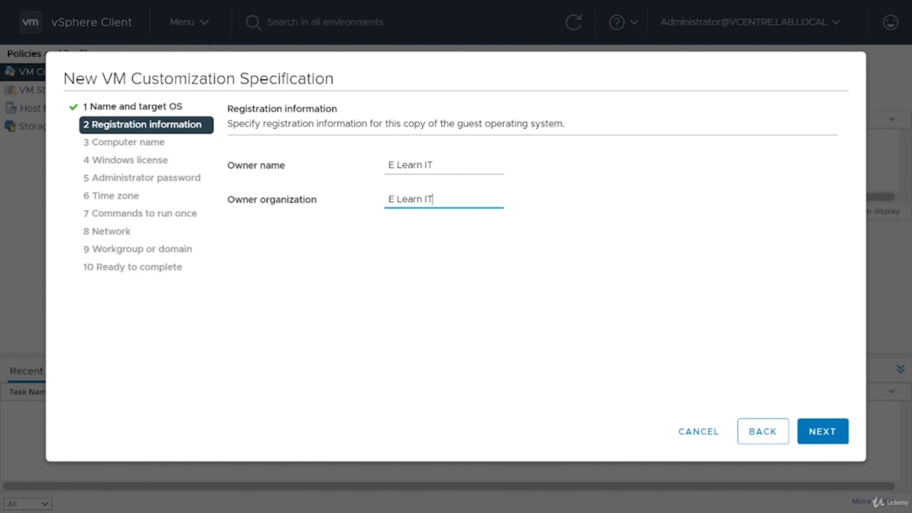
{"action": "left_click", "coordinate": [822, 432]}
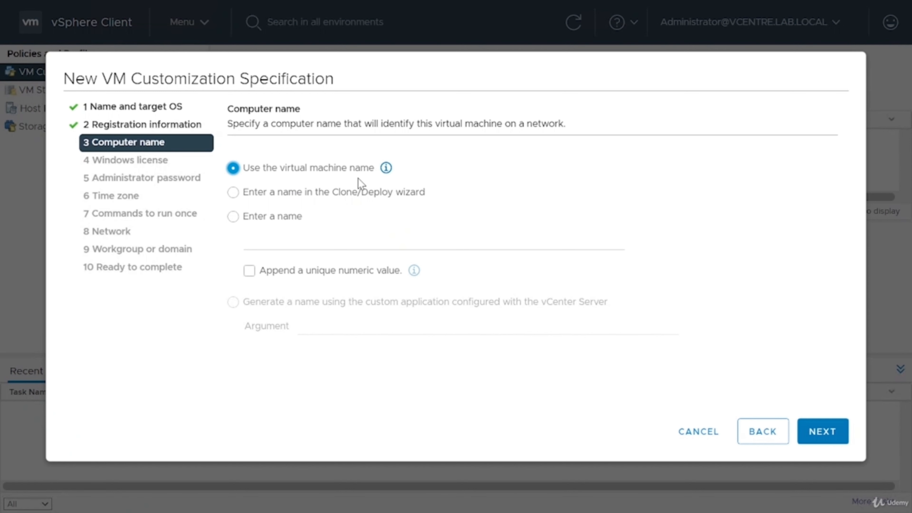
- Set computer naming to 'Use the virtual machine name', dropping the trial 'VM-W10-' fixed name
{"action": "left_click", "coordinate": [332, 200]}
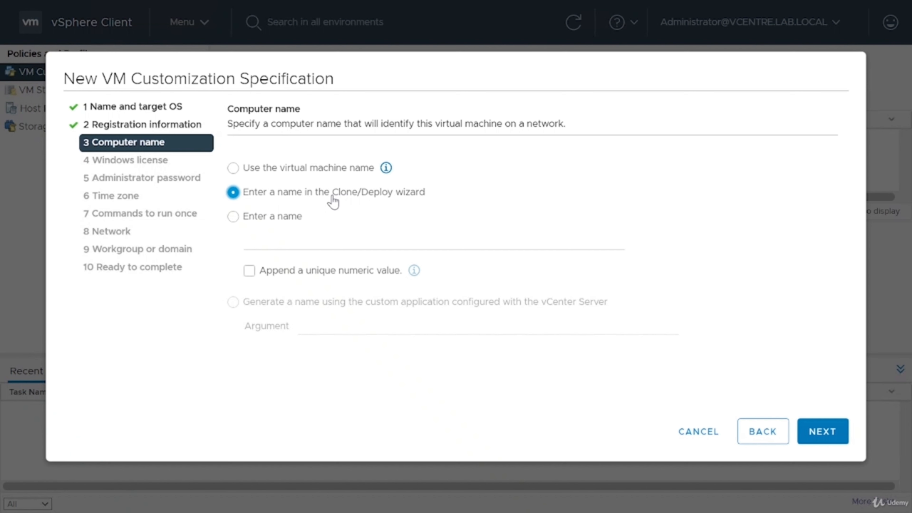
{"action": "left_click", "coordinate": [270, 217]}
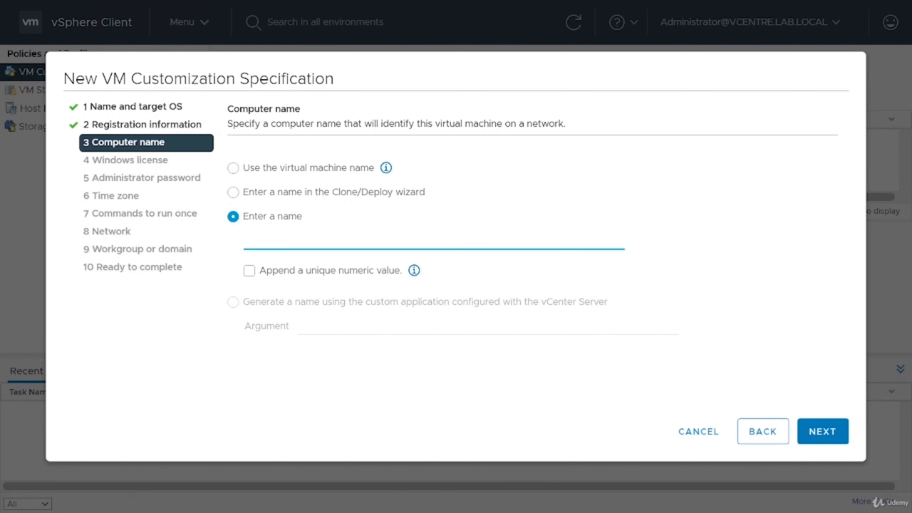
{"action": "left_click", "coordinate": [388, 274]}
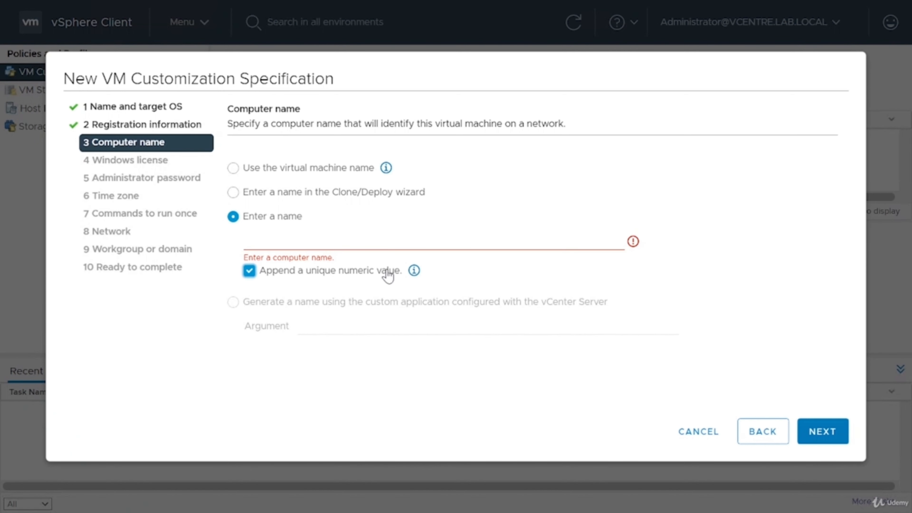
{"action": "key", "text": "shift+Tab"}
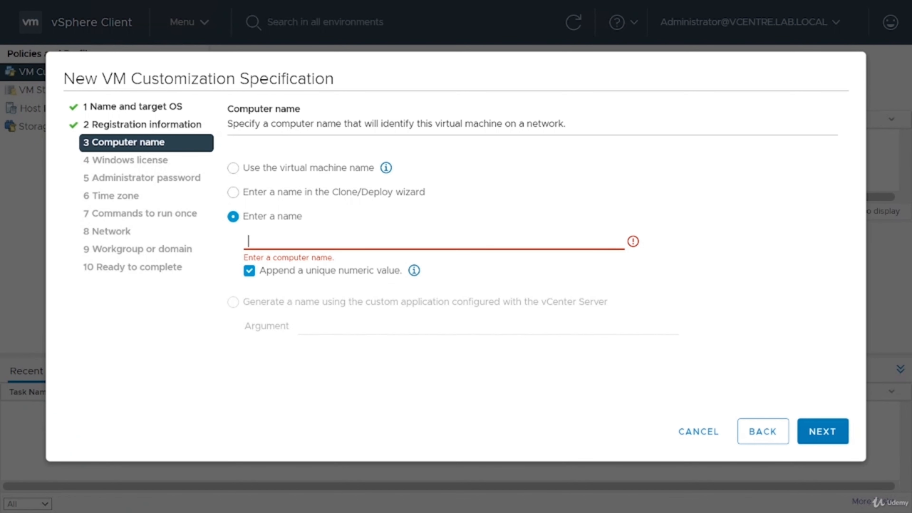
{"action": "type", "text": "VM-W10-"}
{"action": "left_click", "coordinate": [281, 169]}
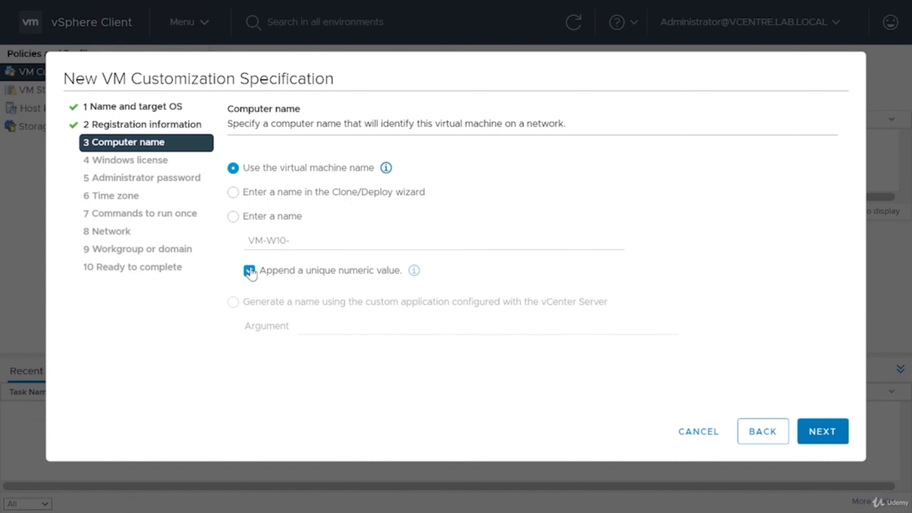
{"action": "left_click", "coordinate": [233, 216]}
{"action": "left_click", "coordinate": [249, 270]}
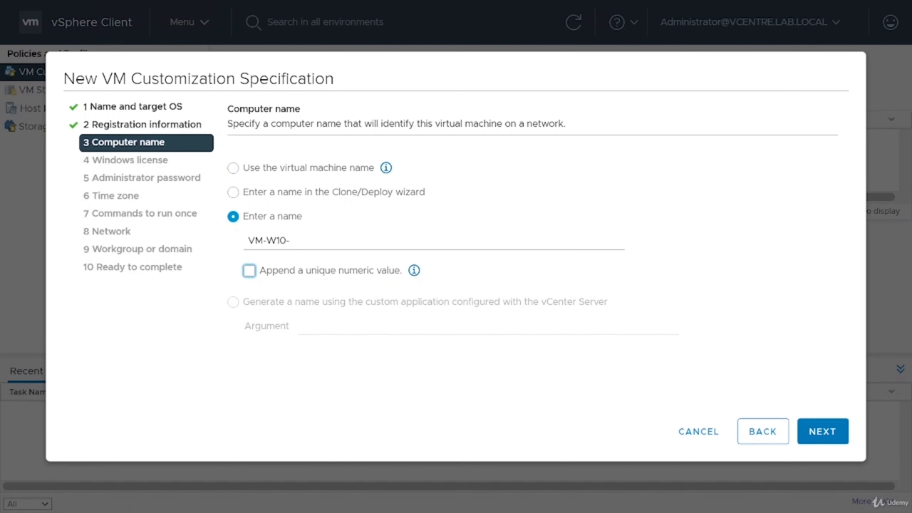
{"action": "left_click", "coordinate": [233, 168]}
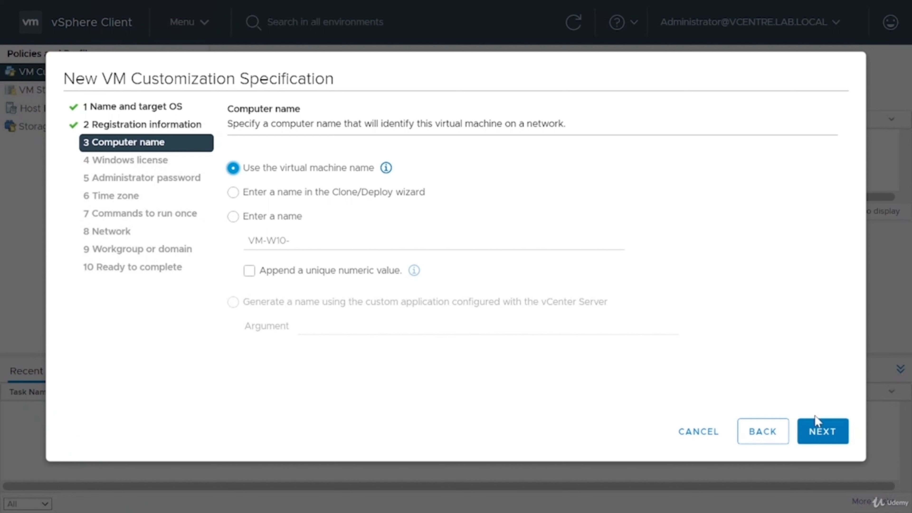
{"action": "left_click", "coordinate": [824, 433]}
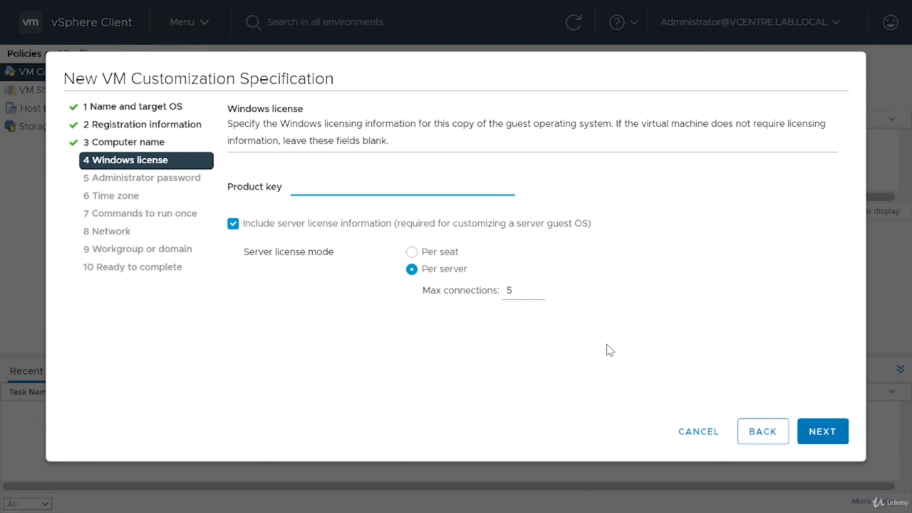
- Exclude server license information, then enter and confirm the administrator password
{"action": "left_click", "coordinate": [351, 226]}
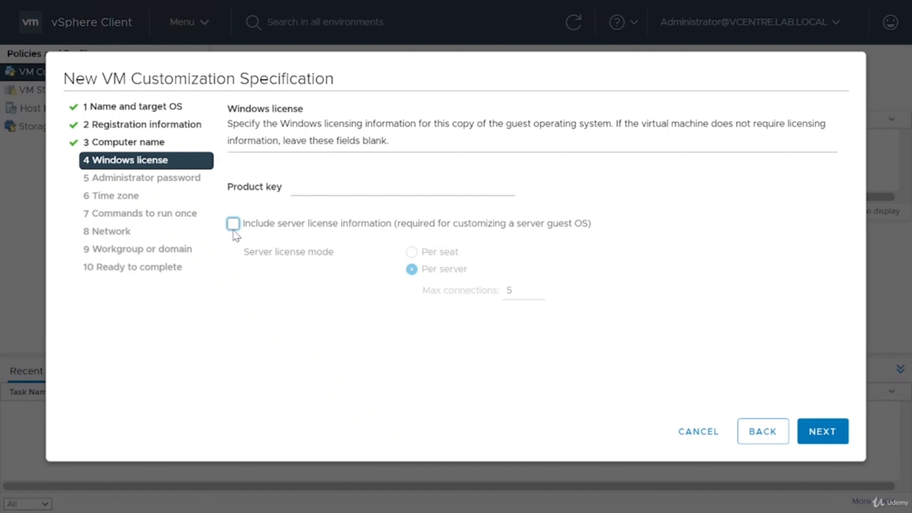
{"action": "left_click", "coordinate": [820, 430]}
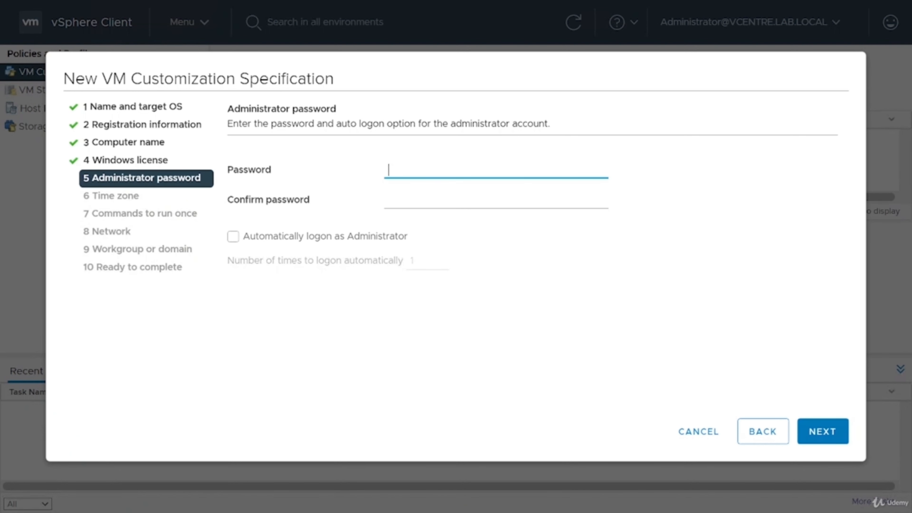
{"action": "type", "text": "••••••••••••"}
{"action": "key", "text": "Tab"}
{"action": "type", "text": "••••••••••••"}
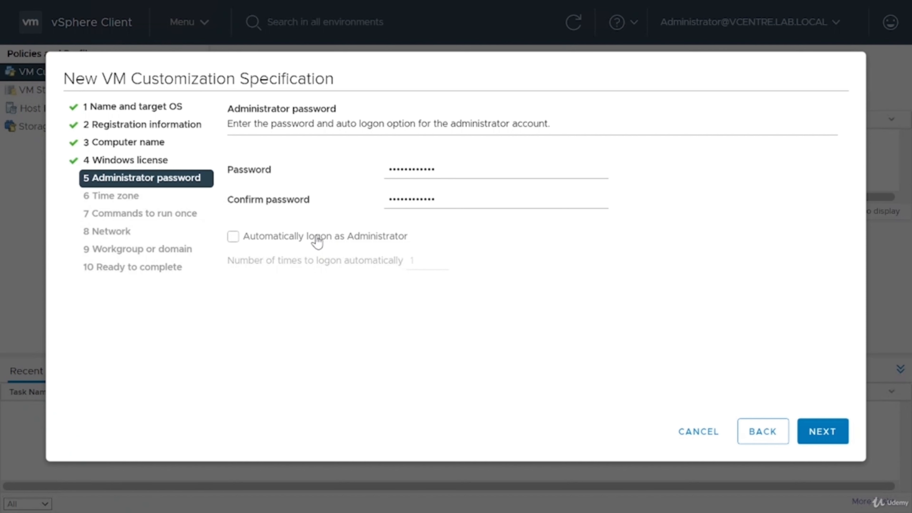
{"action": "left_click", "coordinate": [816, 430]}
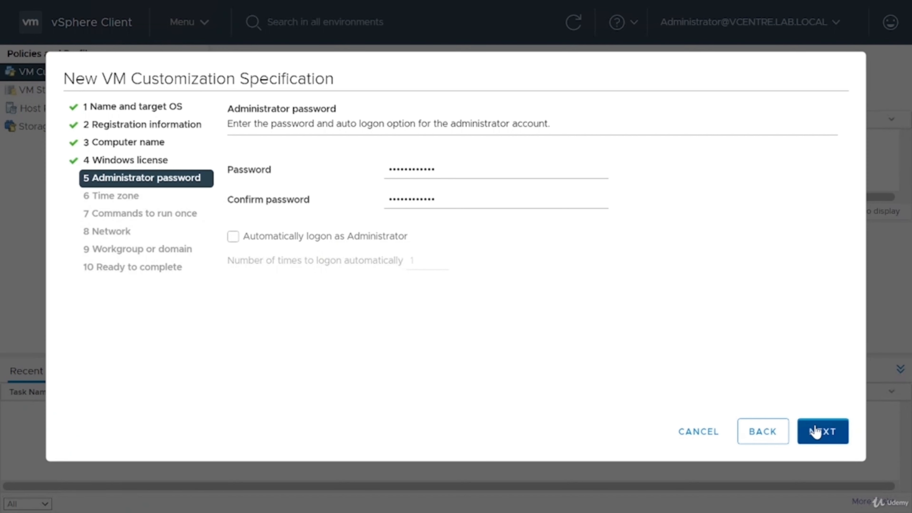
{"action": "scroll", "coordinate": [464, 268], "scroll_direction": "down", "scroll_amount": 8}
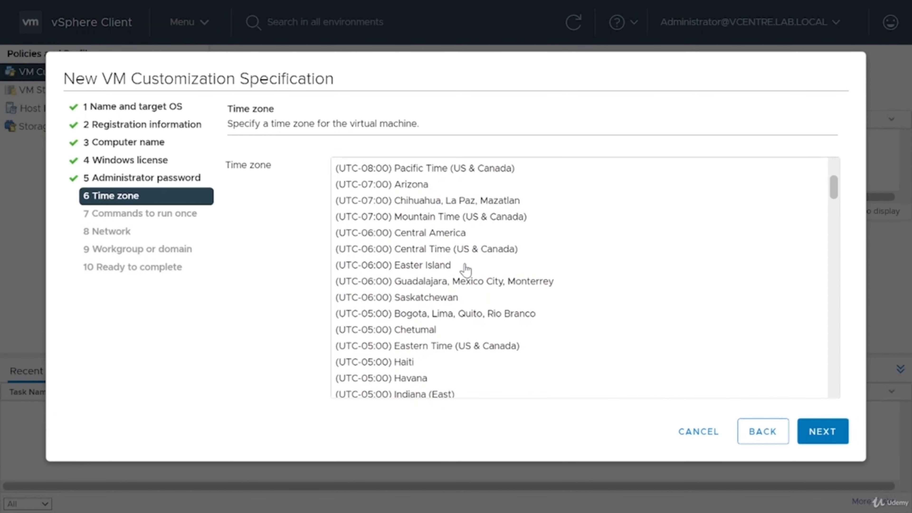
- Set time zone to (UTC+00:00) Dublin, Edinburgh, Lisbon, London and add no run-once commands
{"action": "scroll", "coordinate": [466, 269], "scroll_direction": "down", "scroll_amount": 7}
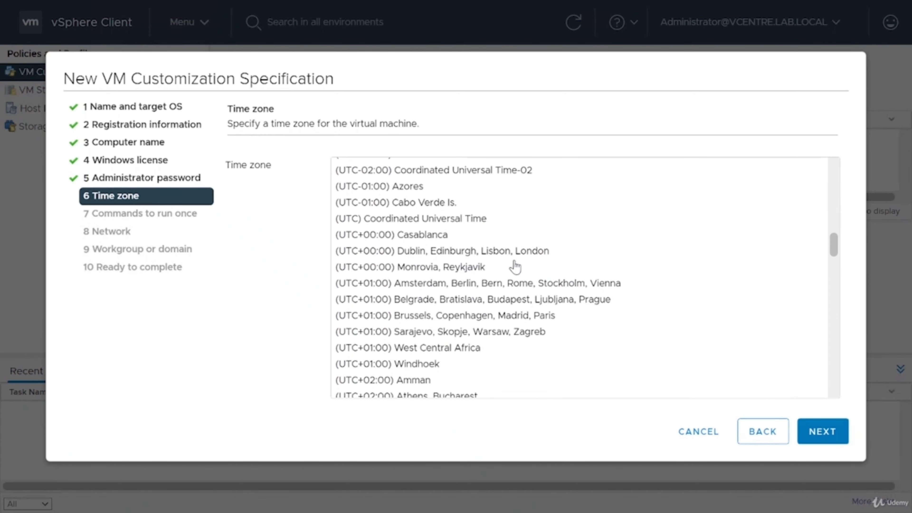
{"action": "left_click", "coordinate": [506, 251]}
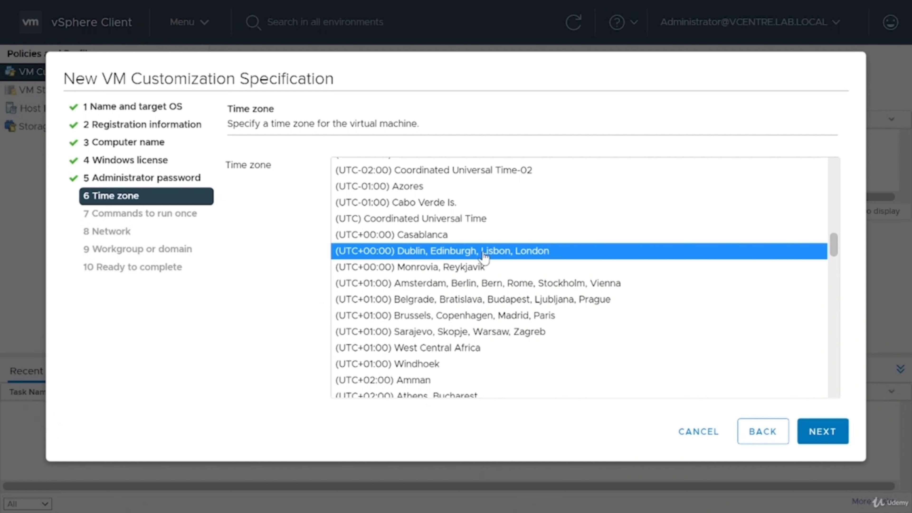
{"action": "left_click", "coordinate": [833, 442]}
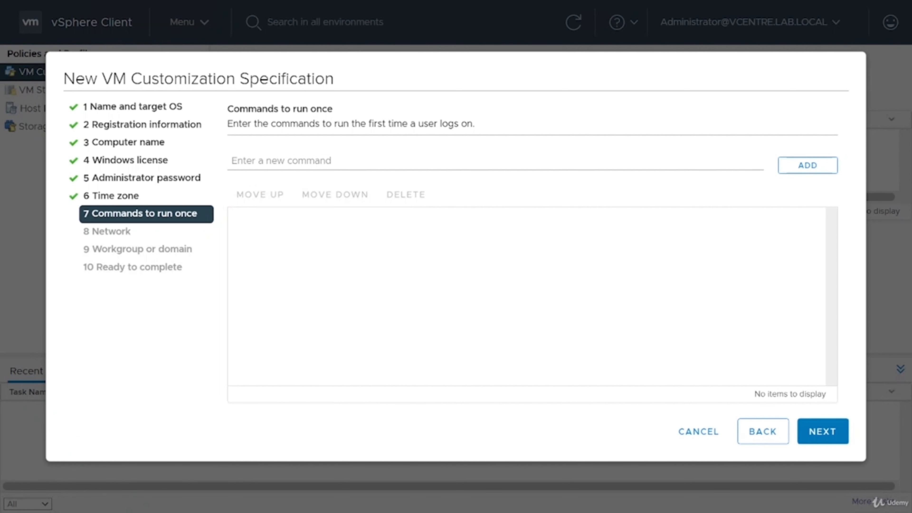
{"action": "left_click", "coordinate": [164, 182]}
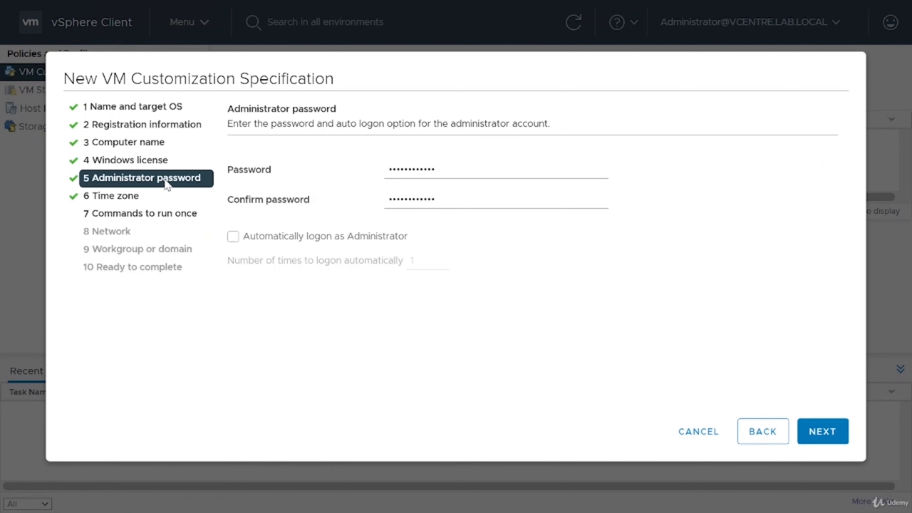
{"action": "left_click", "coordinate": [174, 221]}
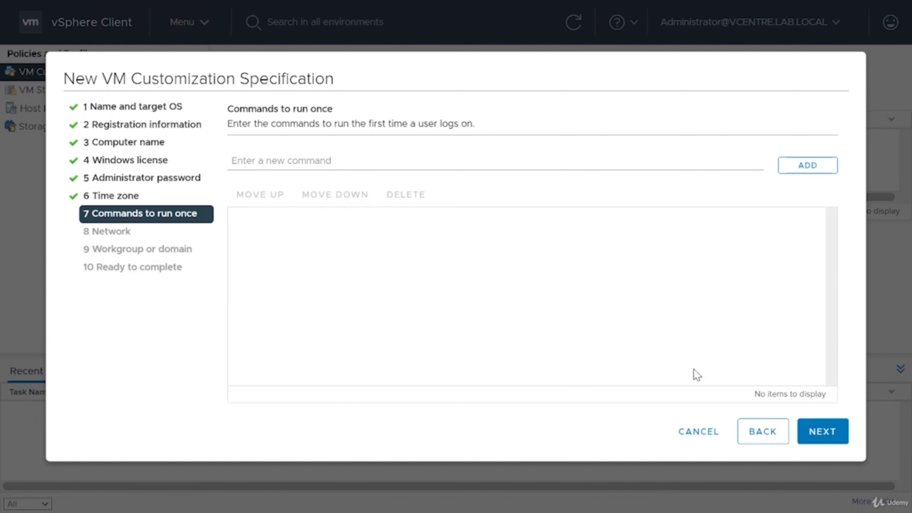
{"action": "left_click", "coordinate": [820, 435]}
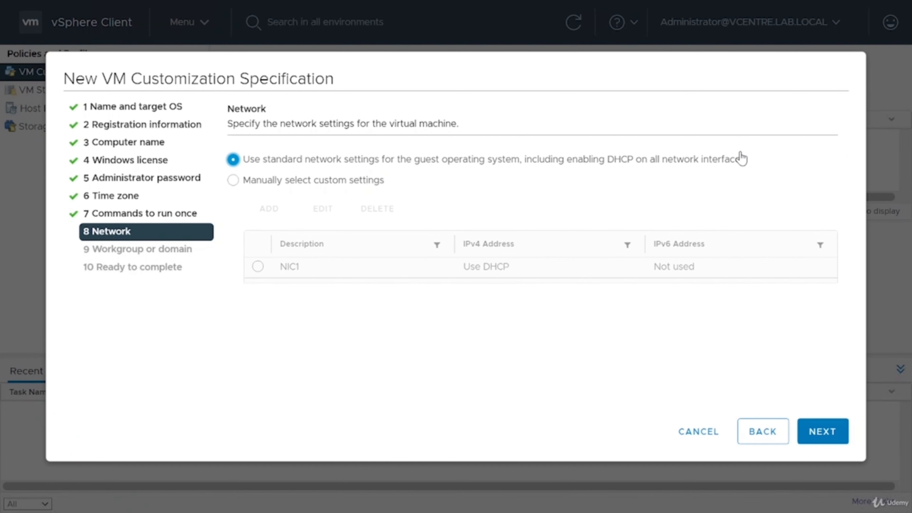
- Switch to manual custom network settings and set NIC1's IPv4 to prompt the user
{"action": "left_click_drag", "start_coordinate": [731, 163], "coordinate": [237, 166]}
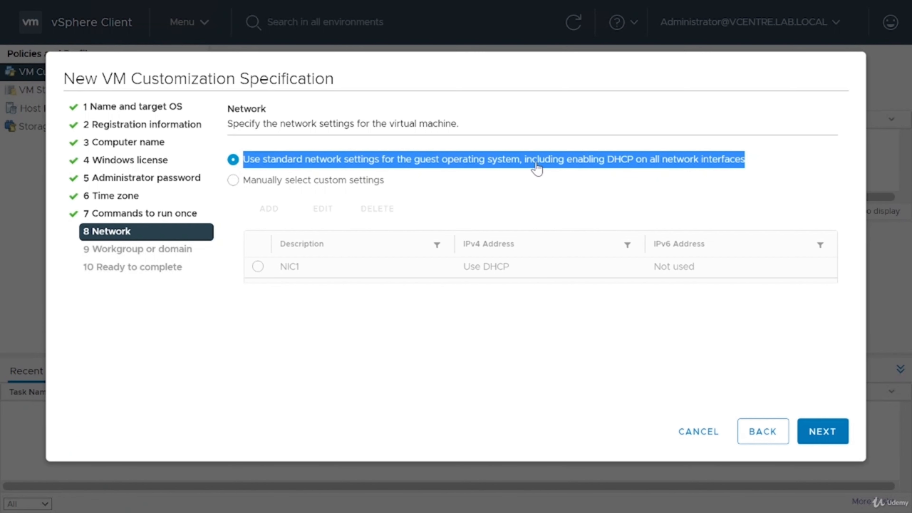
{"action": "left_click", "coordinate": [603, 167]}
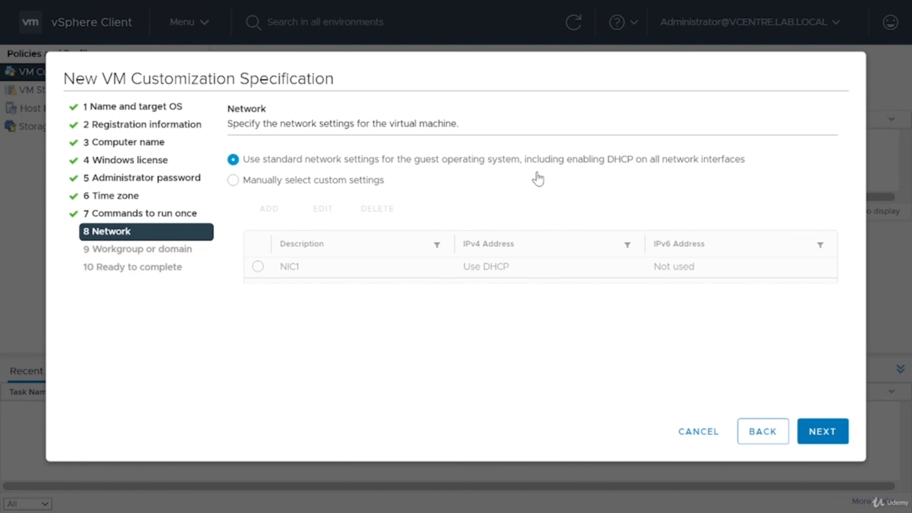
{"action": "left_click", "coordinate": [336, 182]}
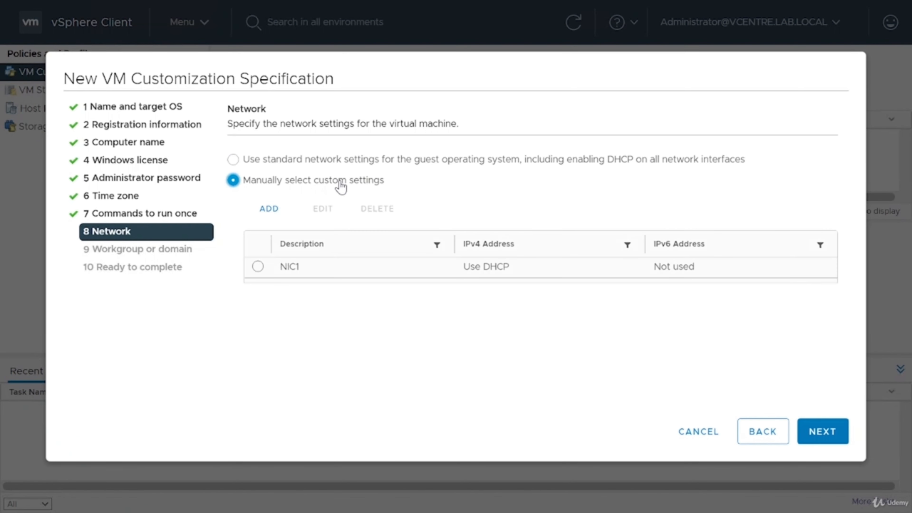
{"action": "left_click", "coordinate": [259, 266]}
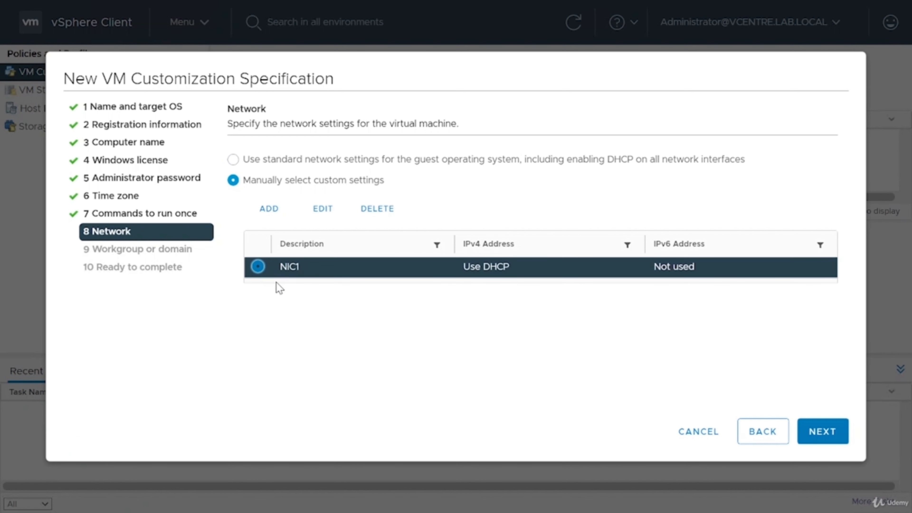
{"action": "left_click", "coordinate": [318, 210]}
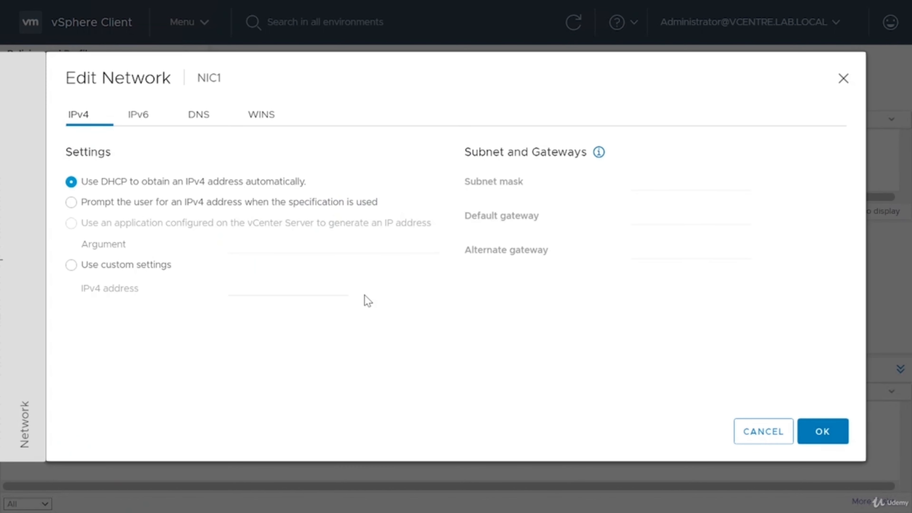
{"action": "left_click", "coordinate": [247, 204]}
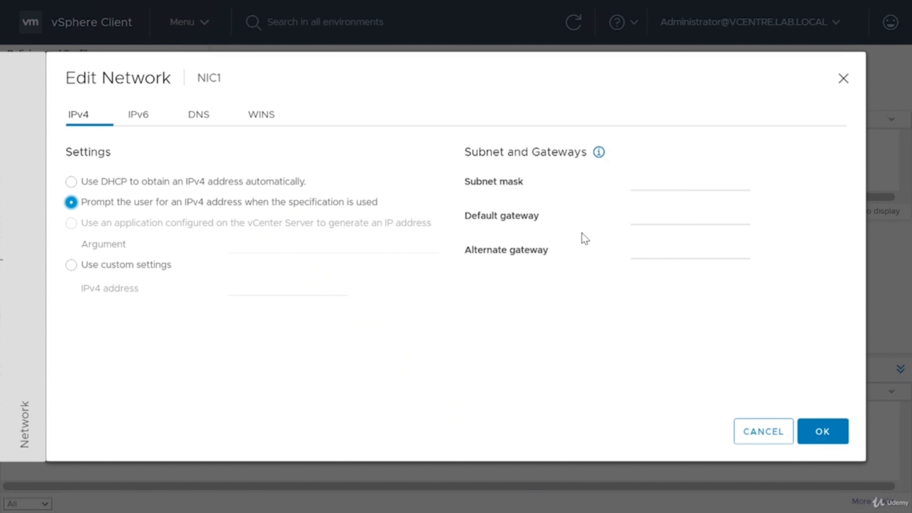
- Enter NIC1's subnet mask 255.255.255.0 and default gateway 192.168.42.2
{"action": "left_click", "coordinate": [663, 180]}
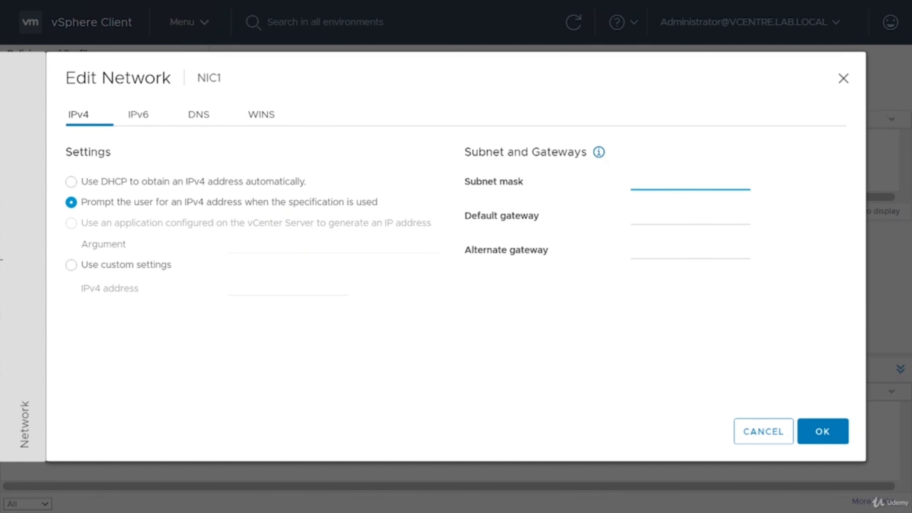
{"action": "type", "text": "255.255.255.0"}
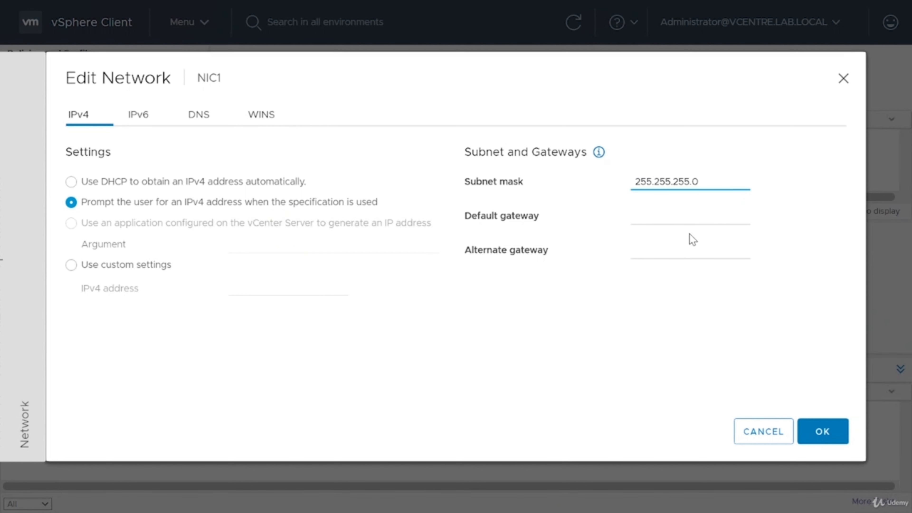
{"action": "key", "text": "Tab"}
{"action": "type", "text": "192."}
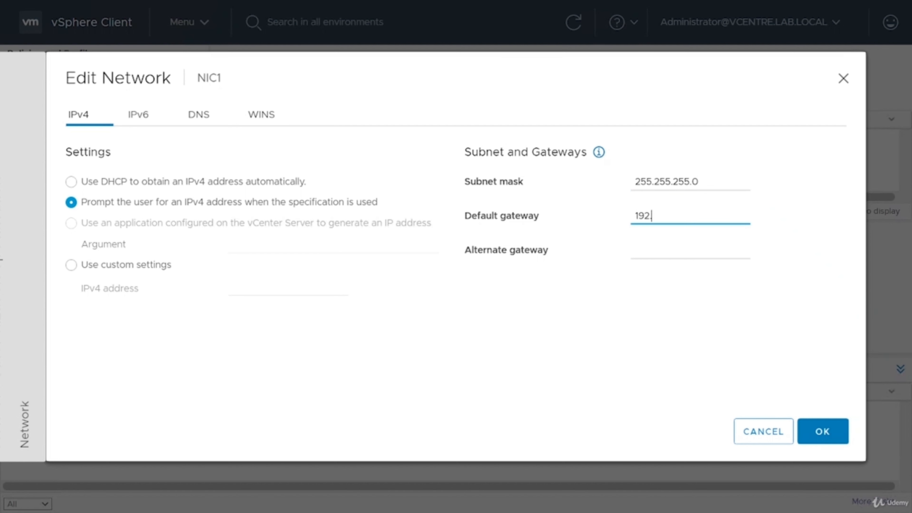
{"action": "type", "text": "168.42.2"}
- Set NIC1's preferred DNS server to 192.168.42.2 and confirm the adapter settings
{"action": "left_click", "coordinate": [147, 117]}
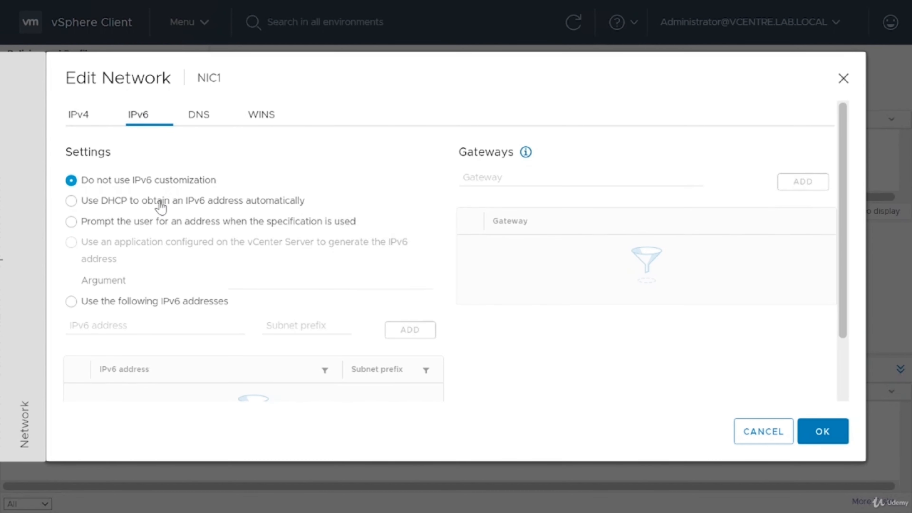
{"action": "left_click", "coordinate": [210, 118]}
{"action": "left_click", "coordinate": [253, 231]}
{"action": "type", "text": "192.1"}
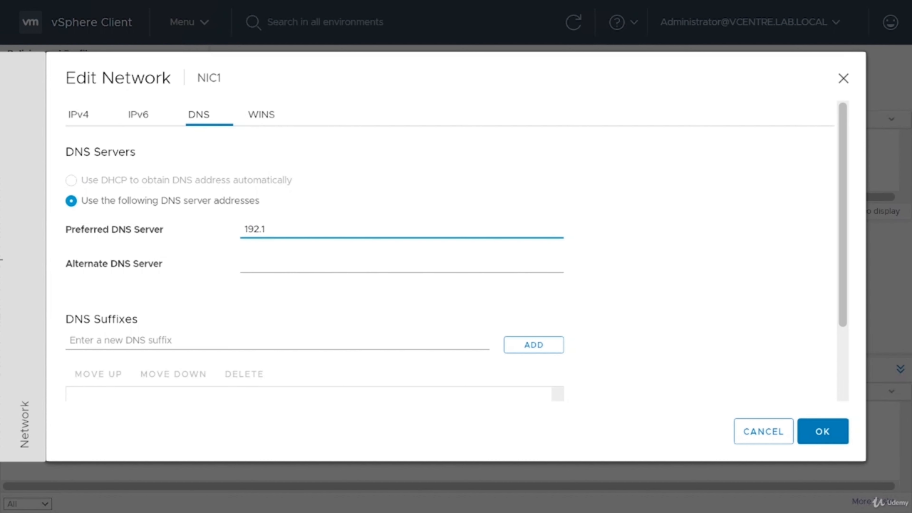
{"action": "type", "text": "68.42.2"}
{"action": "left_click", "coordinate": [817, 432]}
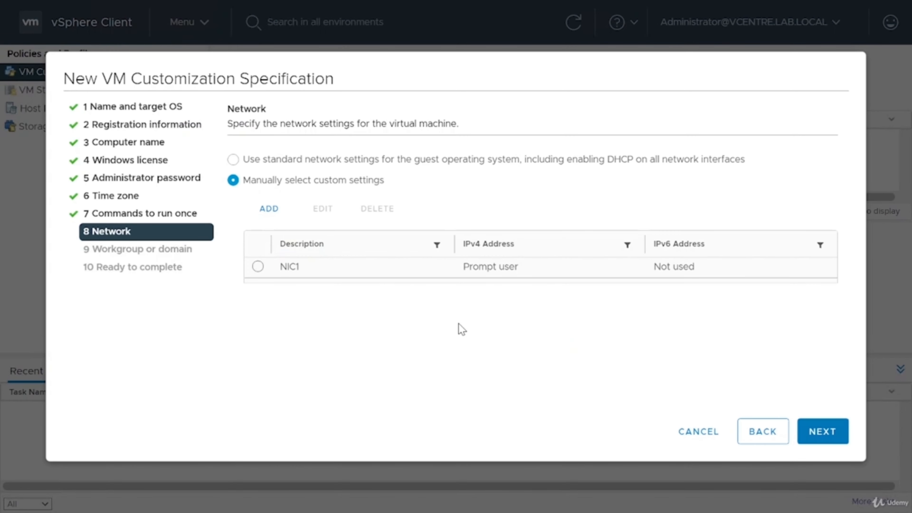
{"action": "left_click", "coordinate": [837, 433]}
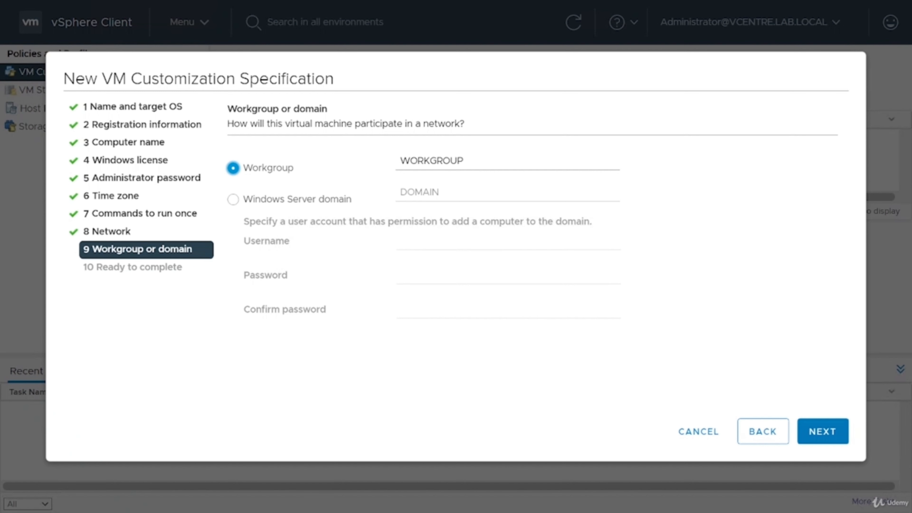
- After briefly trying the Windows Server domain option, keep the machines in workgroup WORKGROUP
{"action": "left_click", "coordinate": [320, 203]}
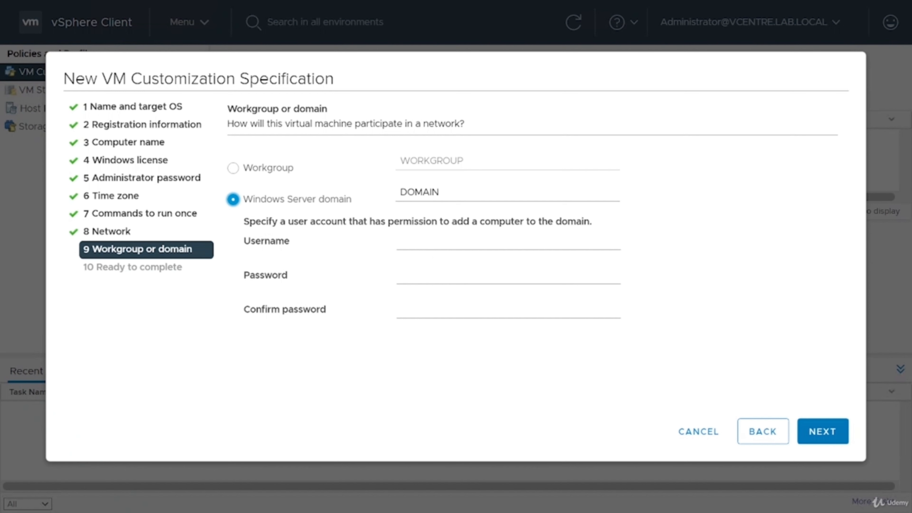
{"action": "left_click", "coordinate": [434, 266]}
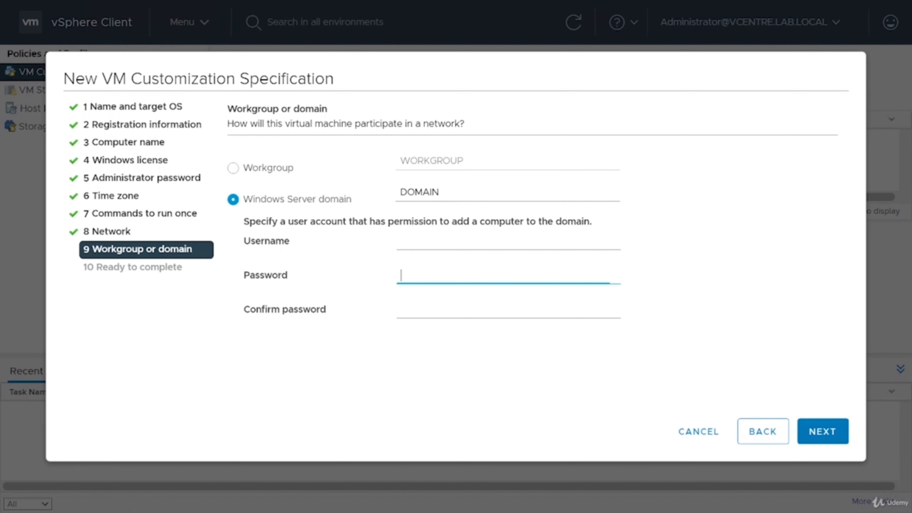
{"action": "left_click", "coordinate": [433, 309]}
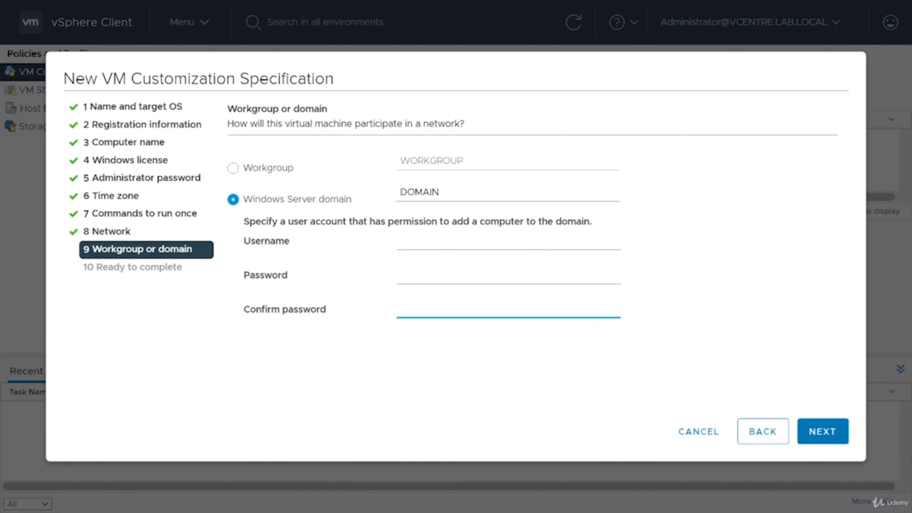
{"action": "left_click", "coordinate": [451, 247]}
{"action": "left_click", "coordinate": [356, 266]}
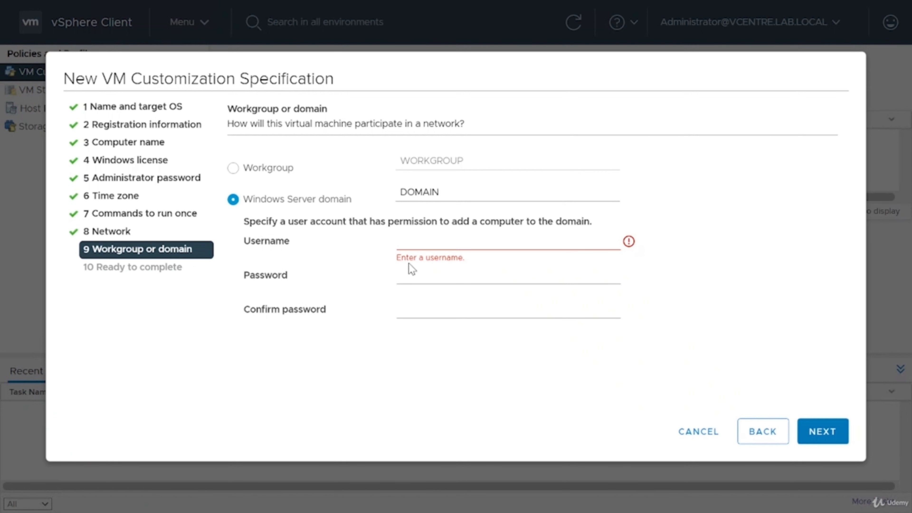
{"action": "left_click", "coordinate": [409, 245]}
{"action": "left_click", "coordinate": [349, 257]}
{"action": "left_click", "coordinate": [248, 170]}
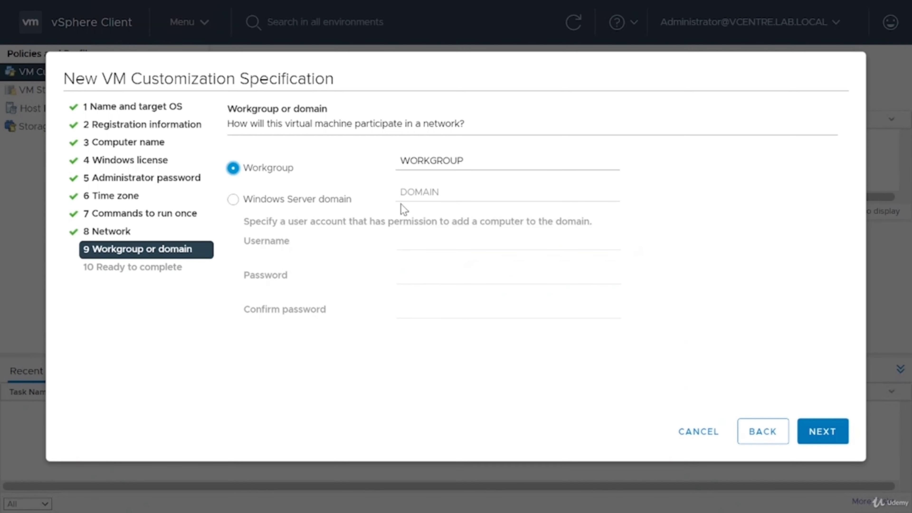
{"action": "left_click", "coordinate": [812, 430]}
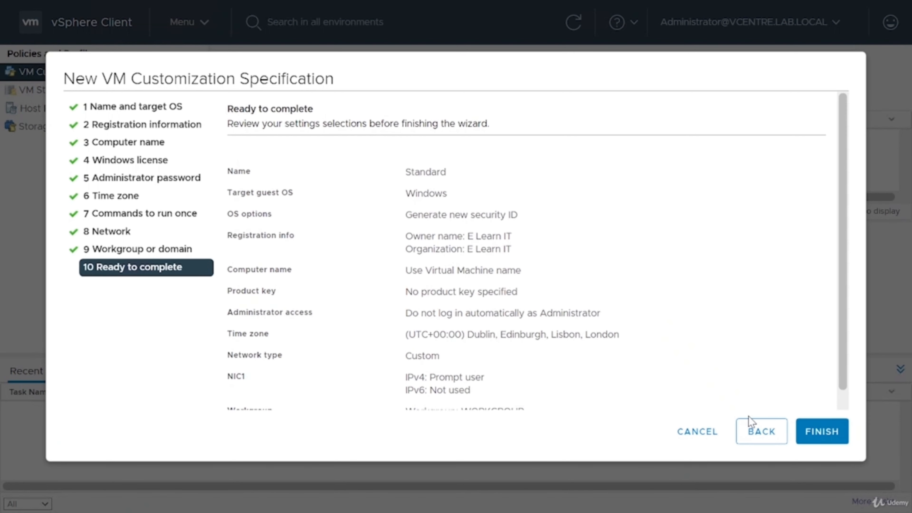
- Finish the Standard spec, then go to the VMs and Templates and Hosts and Clusters inventory
{"action": "left_click", "coordinate": [832, 432]}
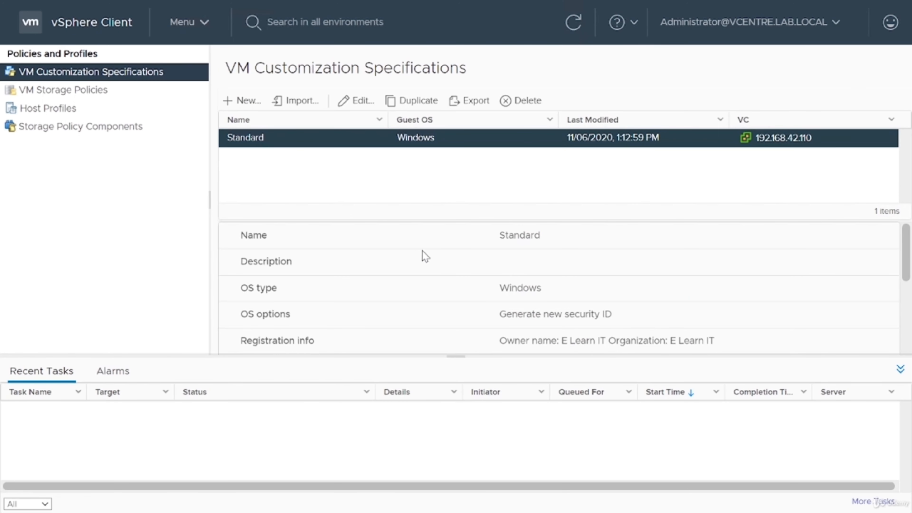
{"action": "left_click", "coordinate": [201, 24]}
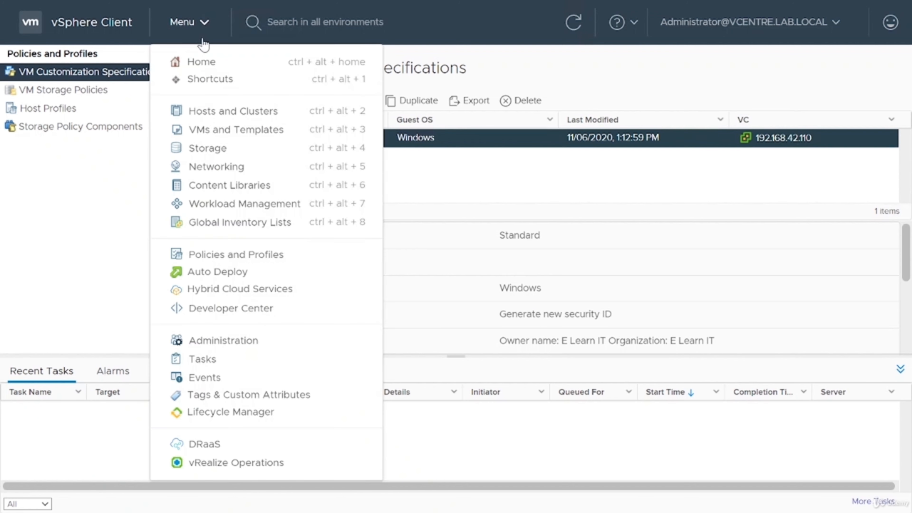
{"action": "left_click", "coordinate": [233, 129]}
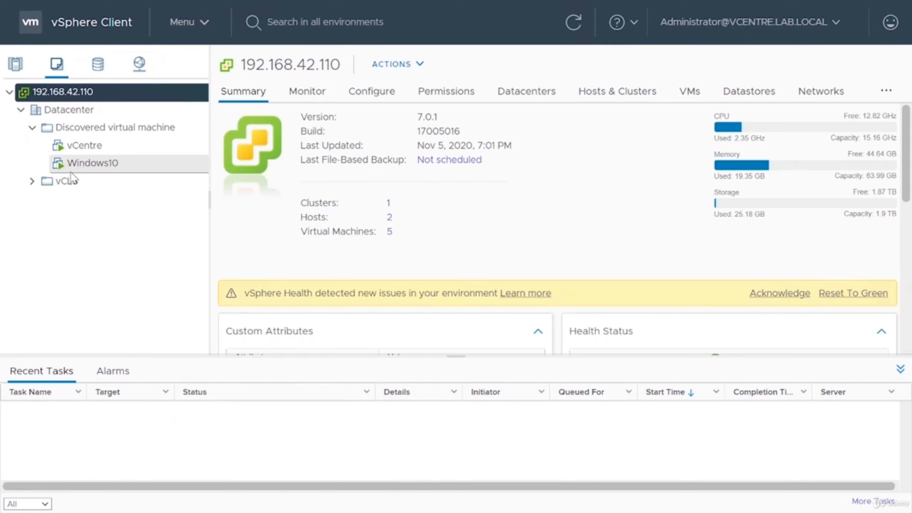
{"action": "left_click", "coordinate": [15, 72]}
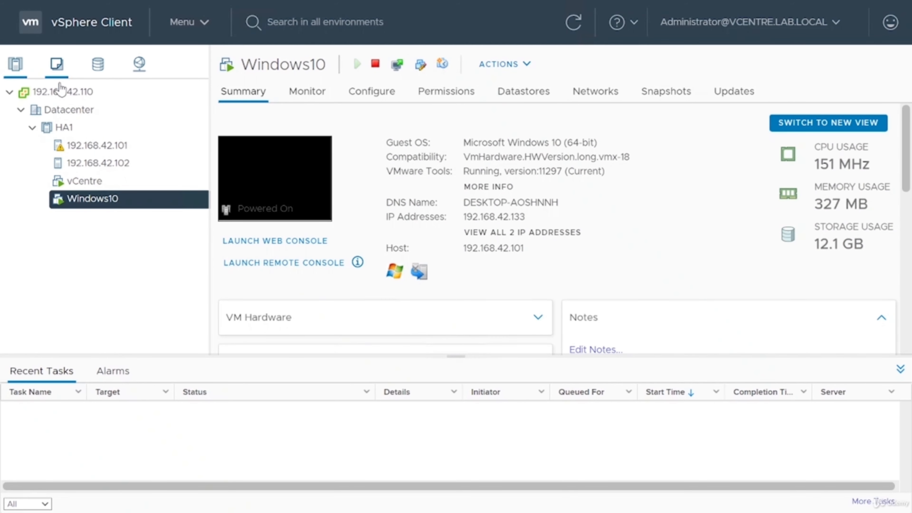
- From Windows10's context menu, choose Clone > Clone to Virtual Machine
{"action": "right_click", "coordinate": [118, 203]}
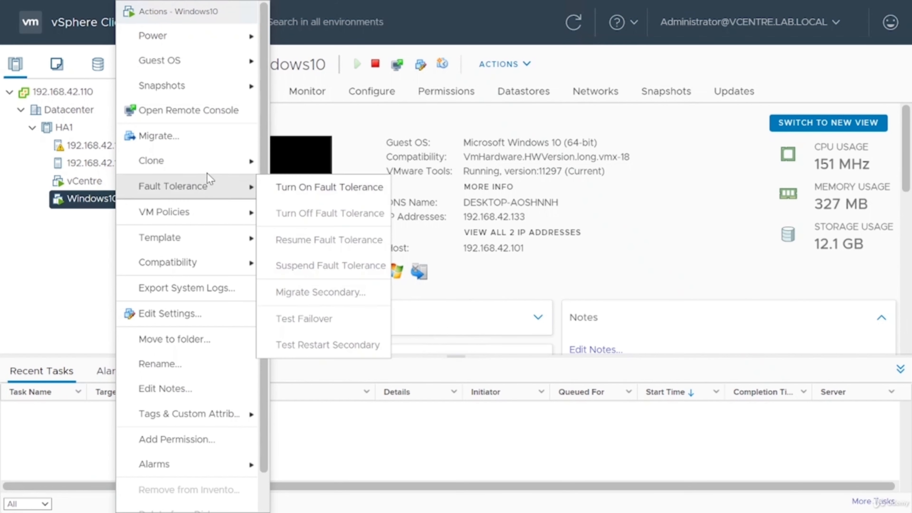
{"action": "mouse_move", "coordinate": [218, 172]}
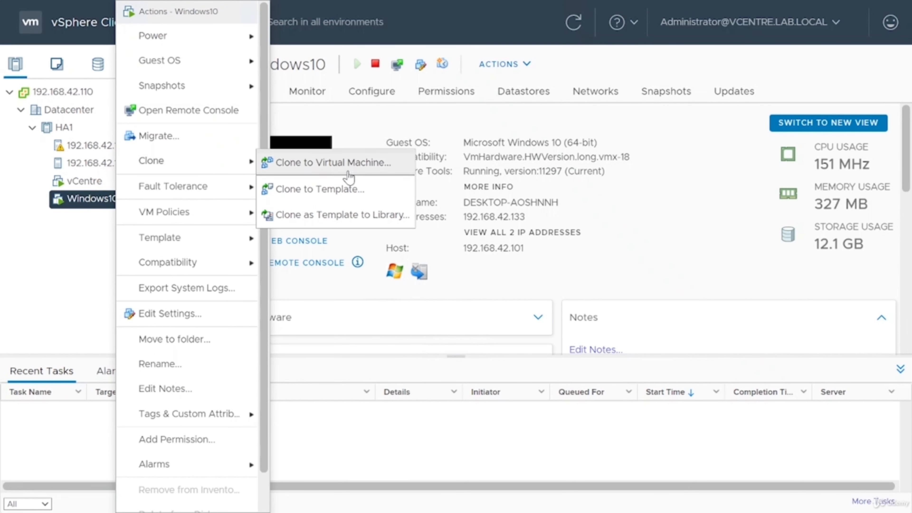
{"action": "left_click", "coordinate": [350, 164]}
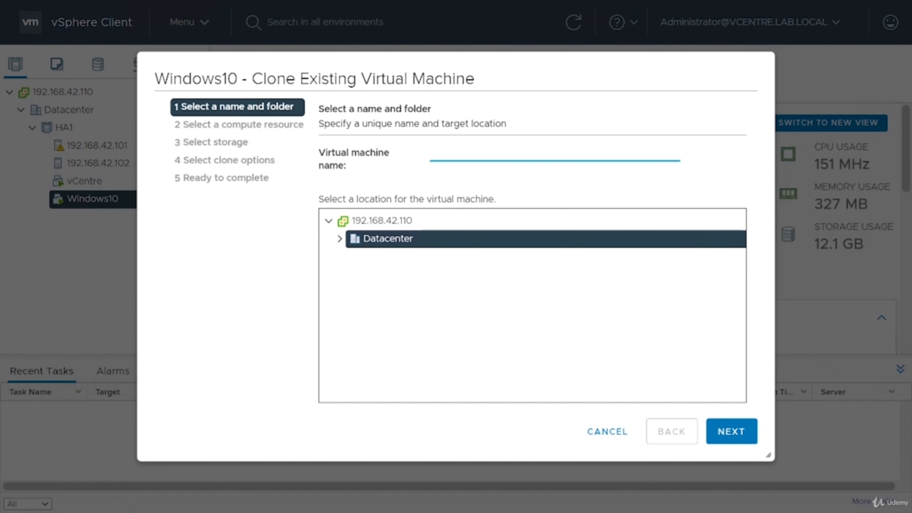
- Name the clone Windows10-2 in the Datacenter and place it on the HA1 cluster
{"action": "type", "text": "Windows10-2"}
{"action": "left_click", "coordinate": [343, 239]}
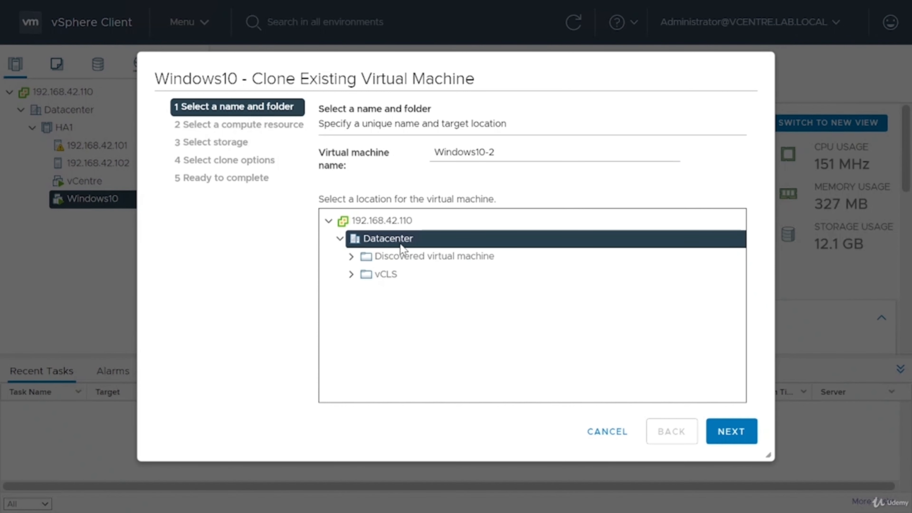
{"action": "left_click", "coordinate": [739, 432]}
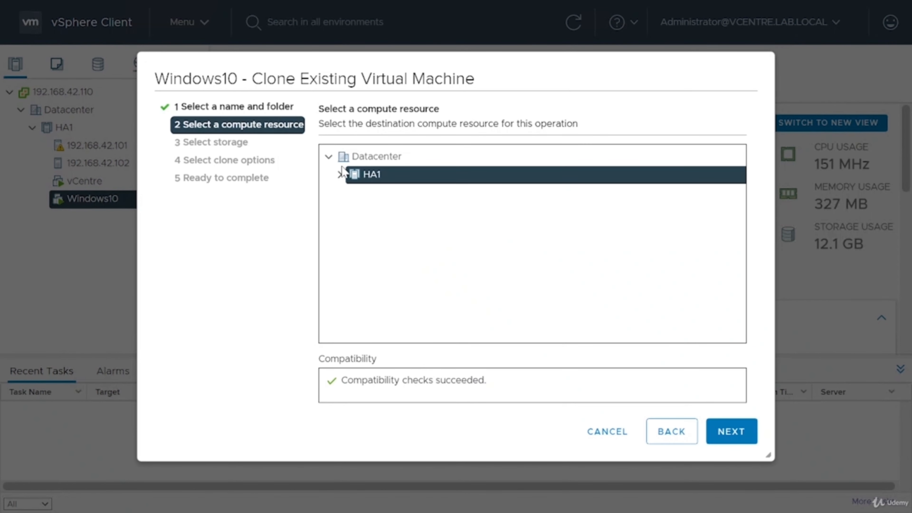
{"action": "left_click", "coordinate": [339, 175]}
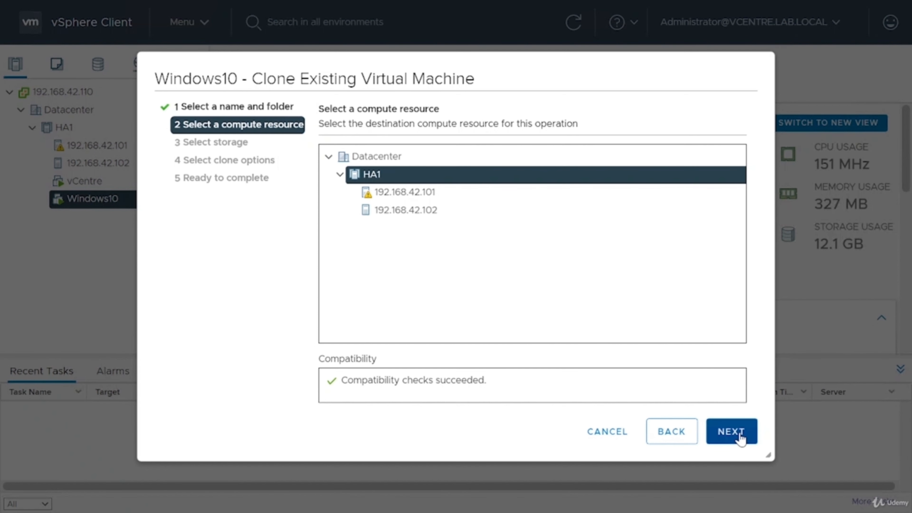
{"action": "left_click", "coordinate": [731, 431]}
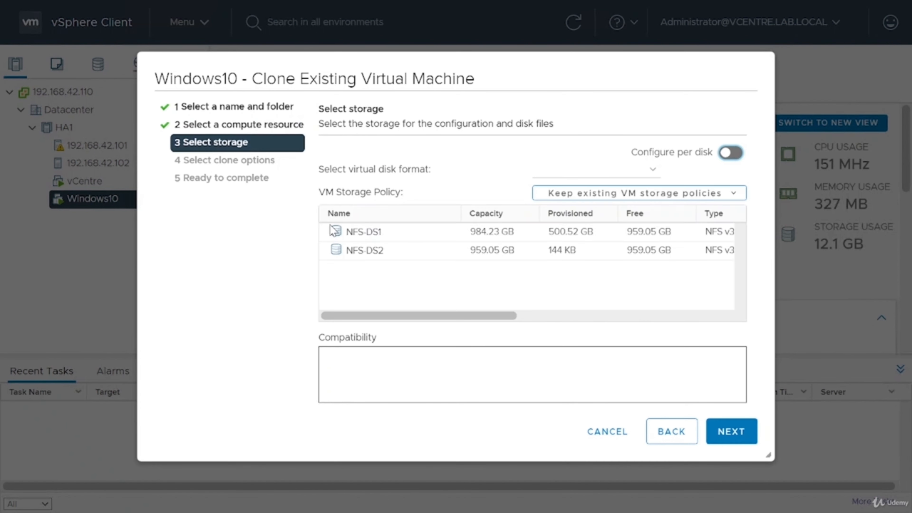
- Put the clone on datastore NFS-DS2 with Thin Provision disks, one datastore for all disks
{"action": "left_click", "coordinate": [385, 255]}
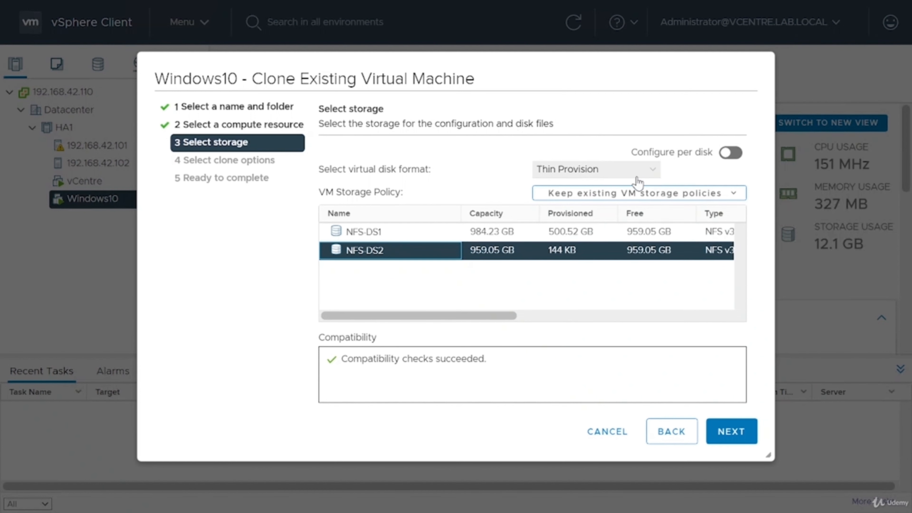
{"action": "left_click", "coordinate": [550, 179]}
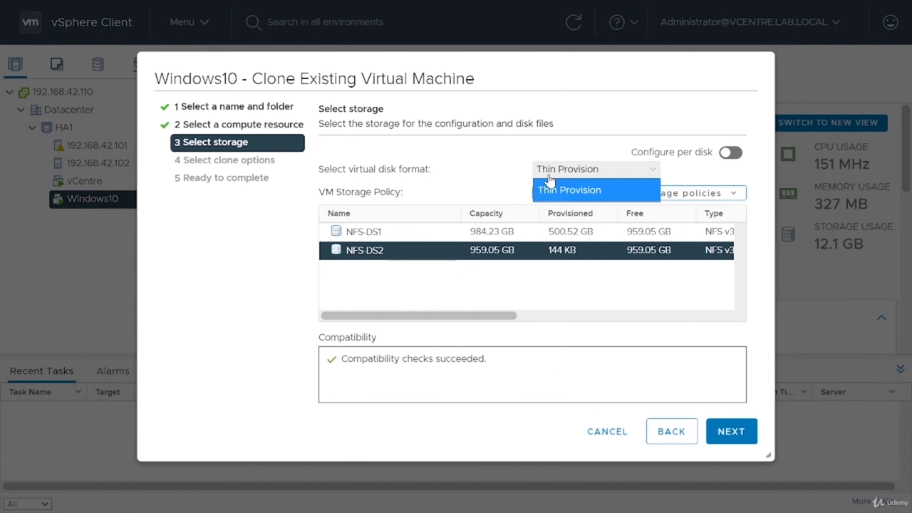
{"action": "left_click", "coordinate": [549, 190]}
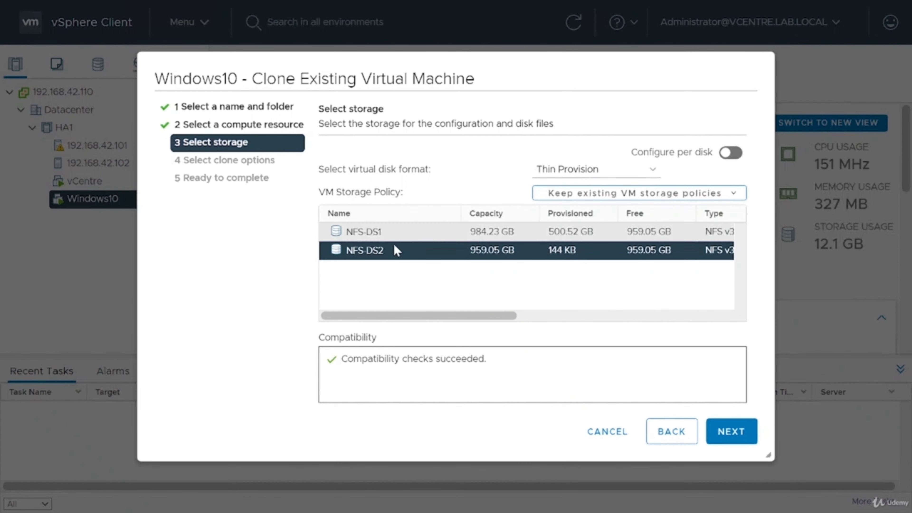
{"action": "left_click", "coordinate": [562, 171]}
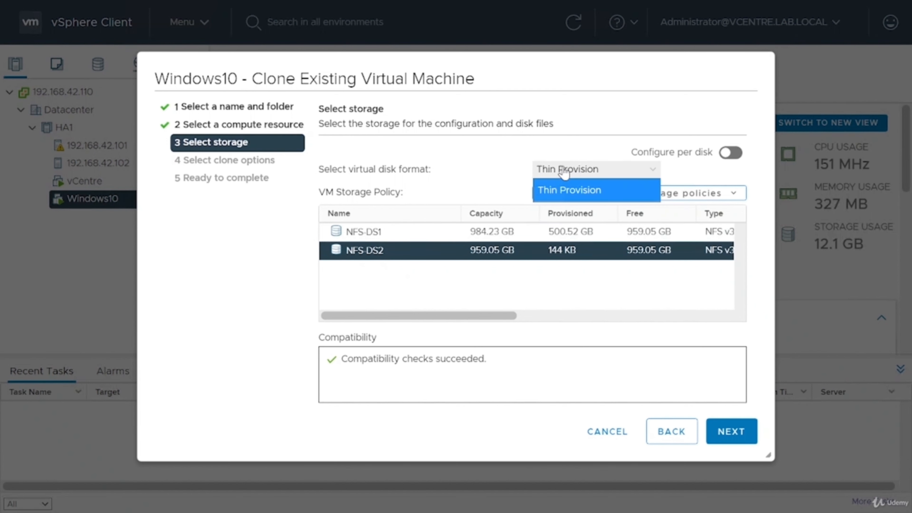
{"action": "left_click", "coordinate": [506, 164]}
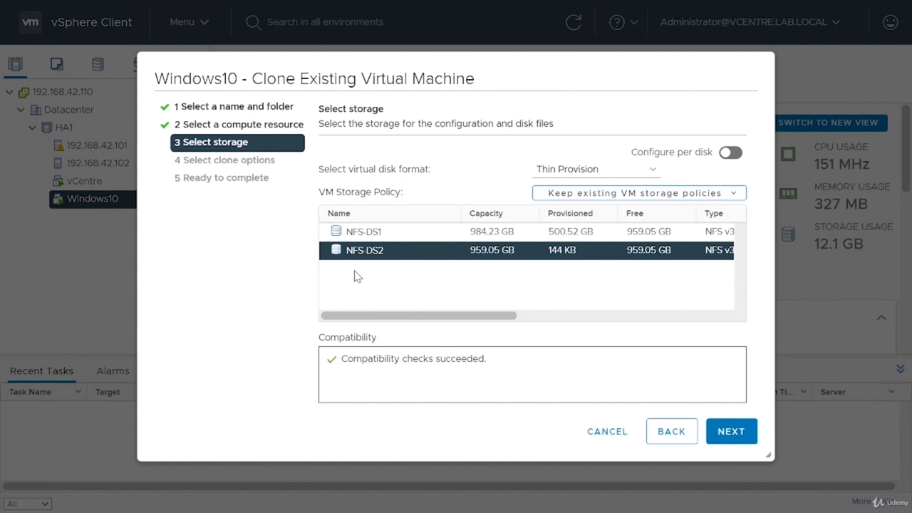
{"action": "left_click", "coordinate": [552, 174]}
{"action": "left_click", "coordinate": [517, 174]}
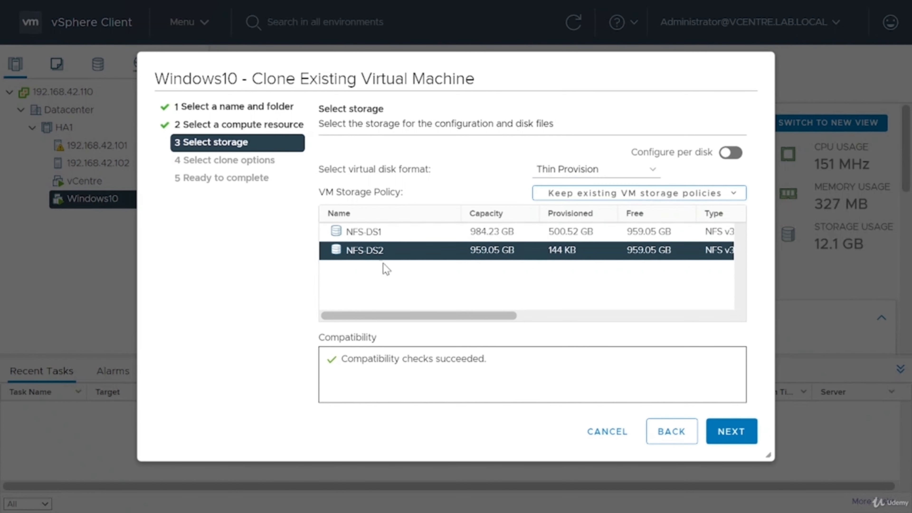
{"action": "left_click", "coordinate": [574, 174]}
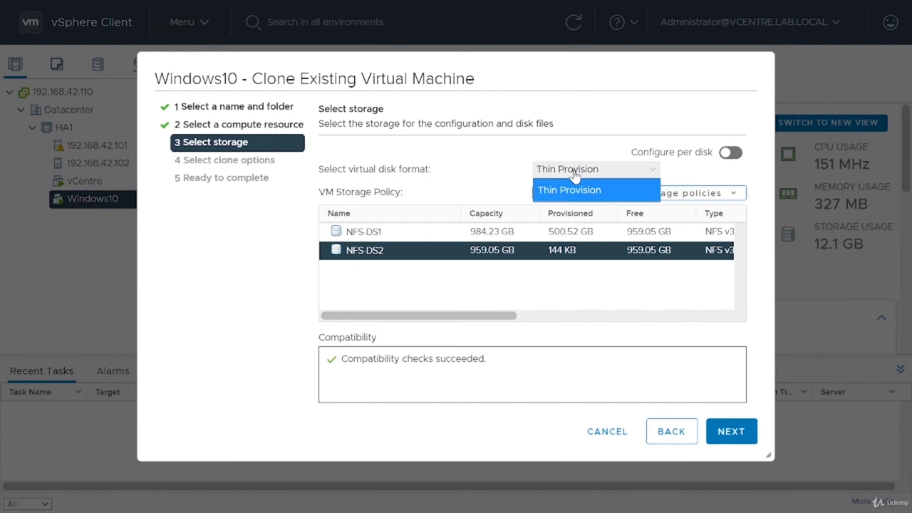
{"action": "left_click", "coordinate": [696, 179]}
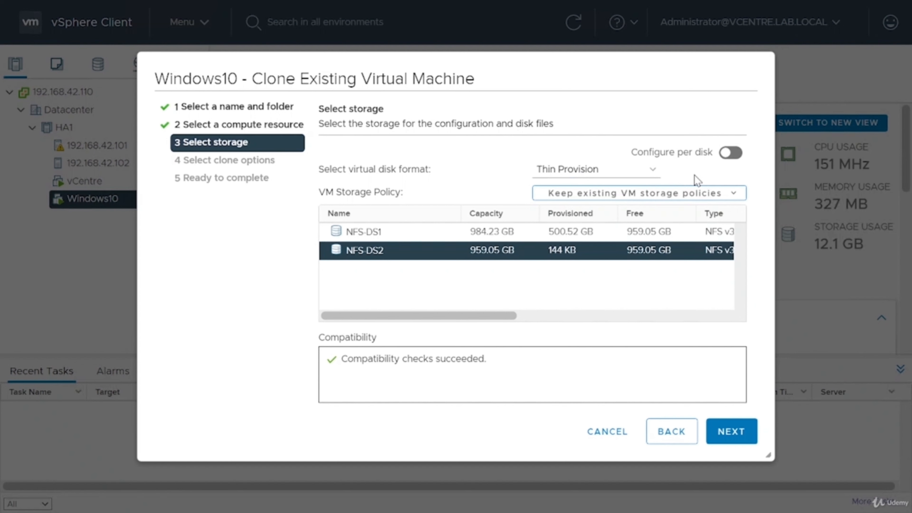
{"action": "left_click", "coordinate": [731, 158]}
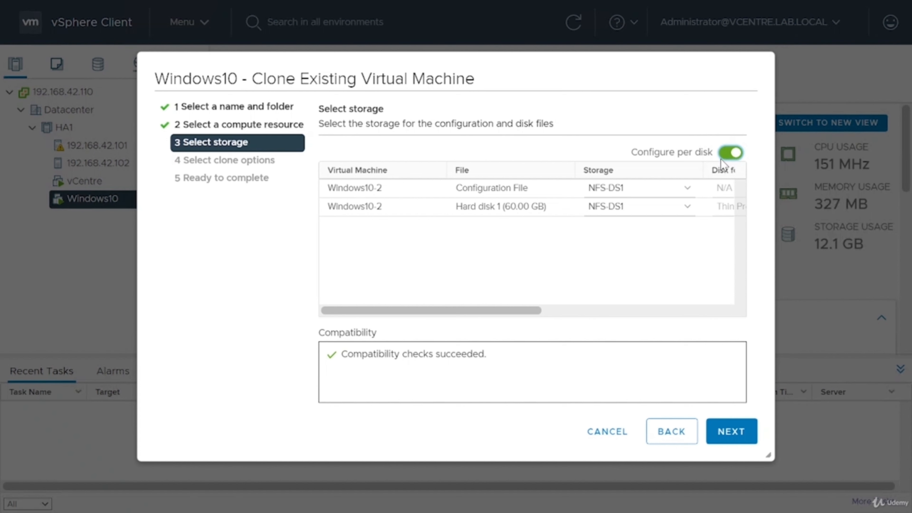
{"action": "left_click", "coordinate": [731, 155]}
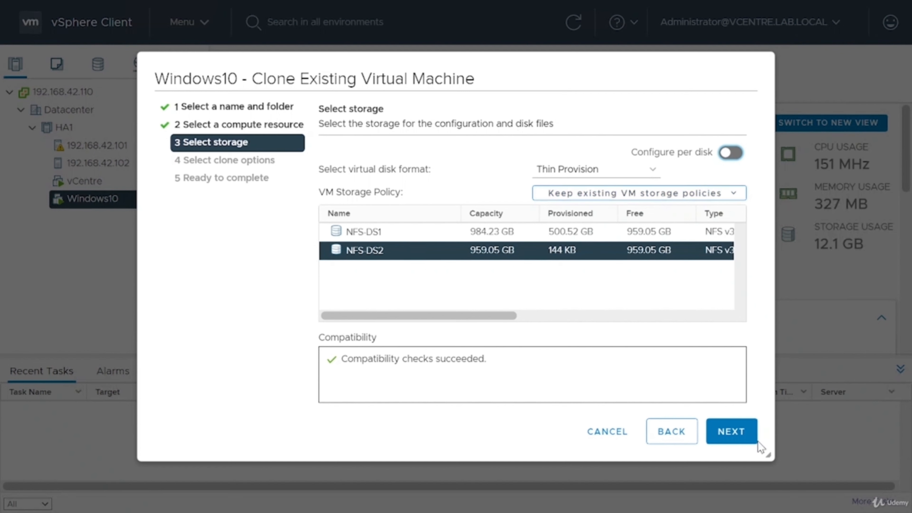
{"action": "left_click", "coordinate": [731, 432]}
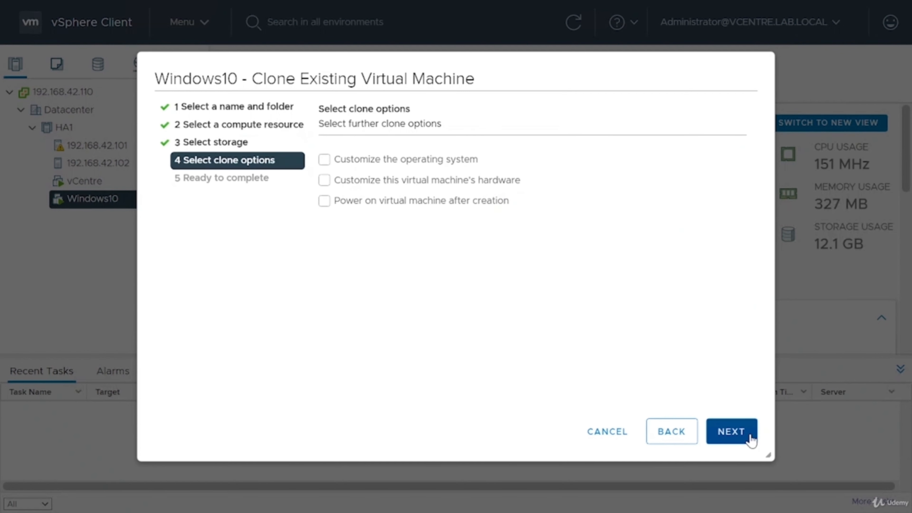
- Enable OS customization and power-on after creation, leaving hardware customization off
{"action": "left_click", "coordinate": [324, 159]}
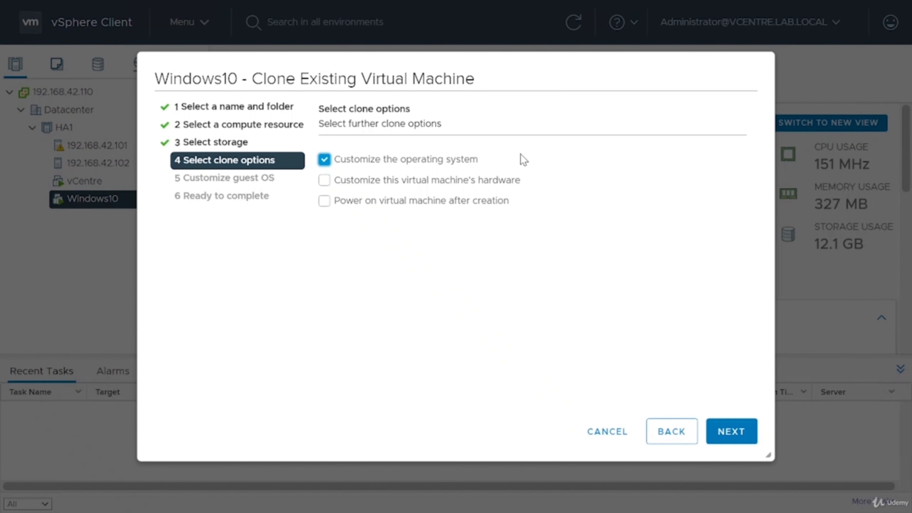
{"action": "left_click", "coordinate": [358, 186]}
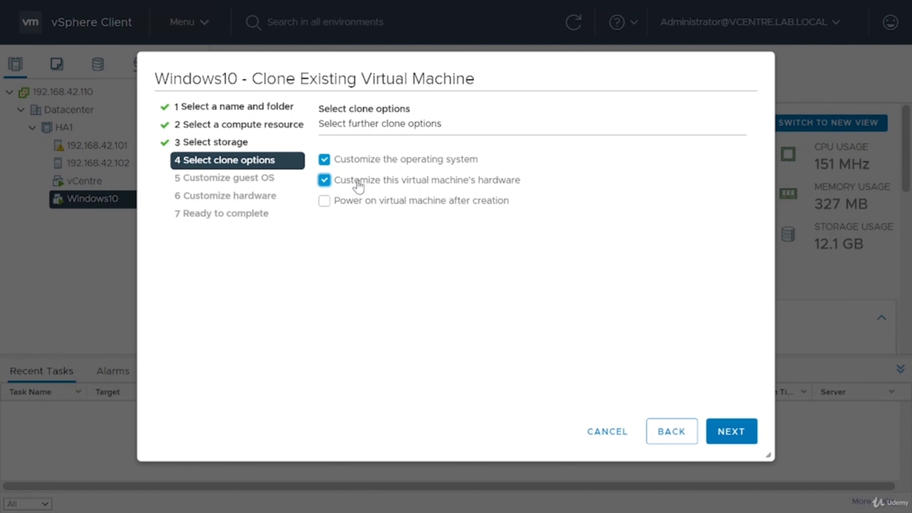
{"action": "left_click", "coordinate": [359, 186]}
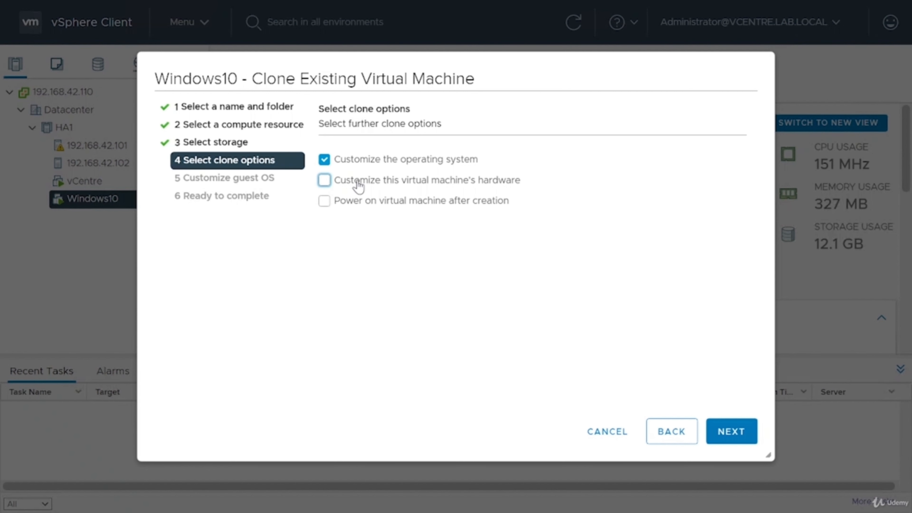
{"action": "left_click", "coordinate": [359, 202]}
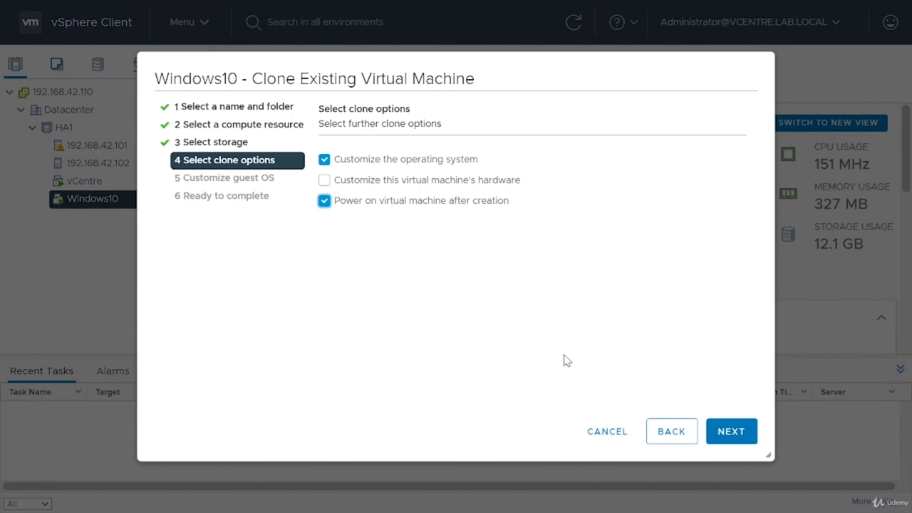
{"action": "left_click", "coordinate": [725, 433]}
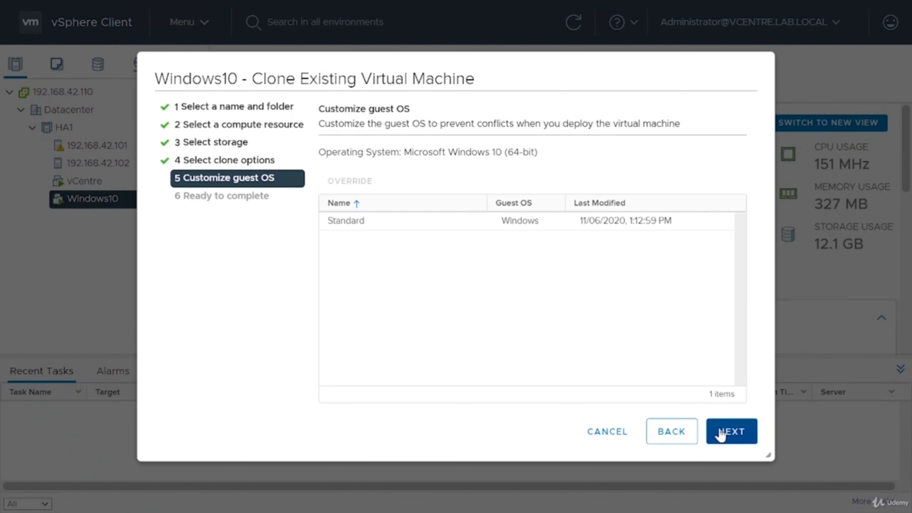
- Apply the Standard customization spec to the clone without overriding any of its settings
{"action": "left_click", "coordinate": [348, 226]}
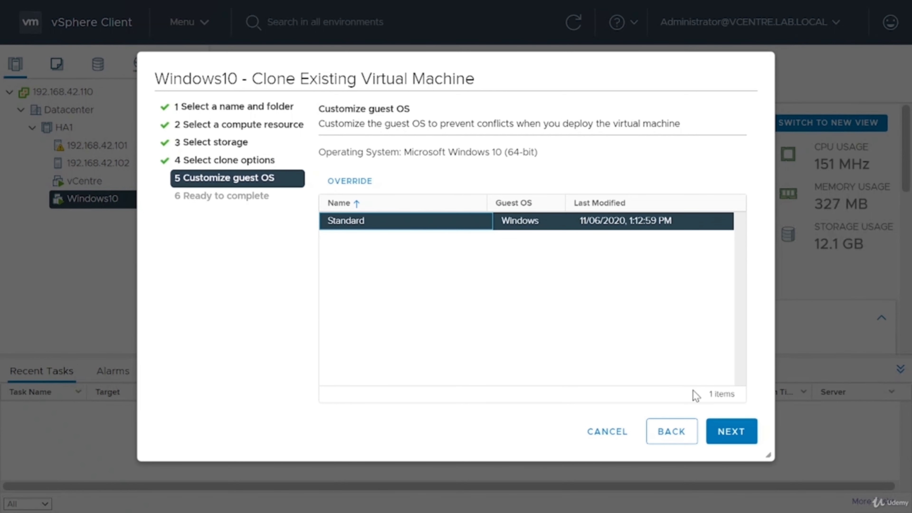
{"action": "left_click", "coordinate": [367, 184]}
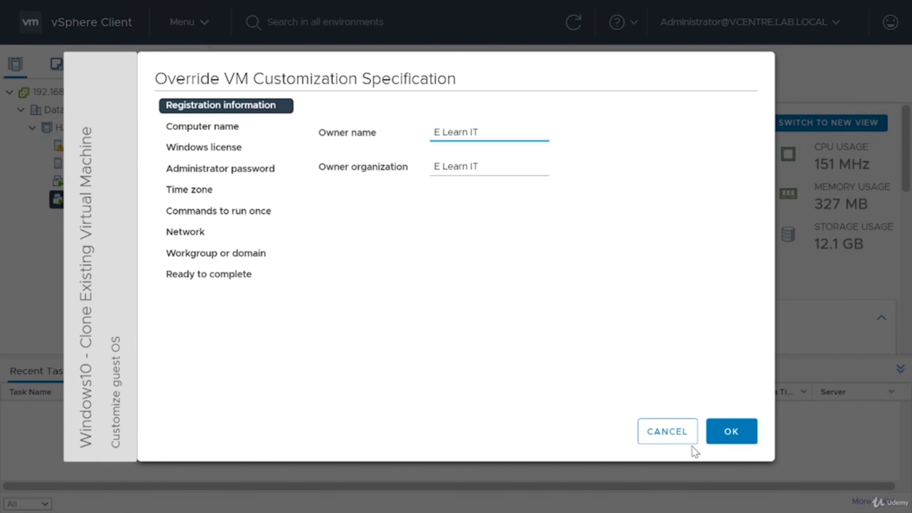
{"action": "left_click", "coordinate": [682, 430]}
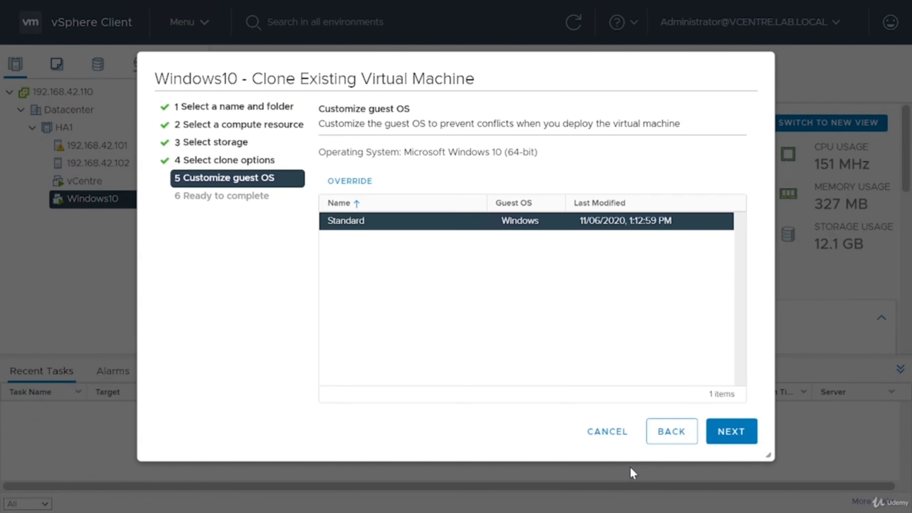
{"action": "left_click", "coordinate": [735, 432]}
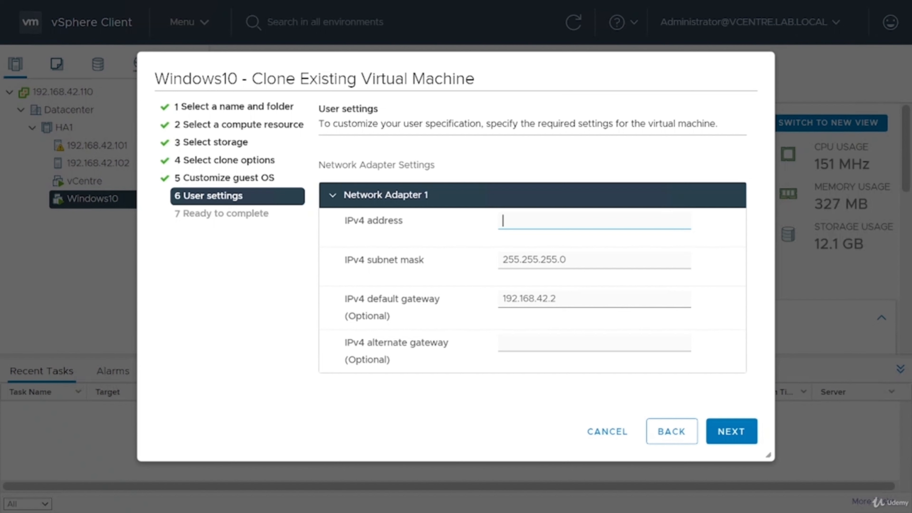
- Set Network Adapter 1's IPv4 address to 192.168.42.111
{"action": "type", "text": "192.168.42."}
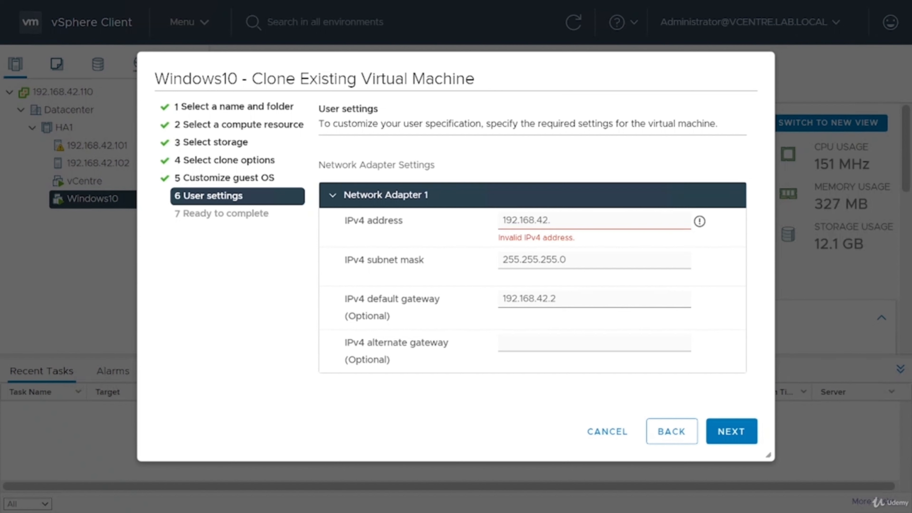
{"action": "type", "text": "111"}
{"action": "key", "text": "Tab"}
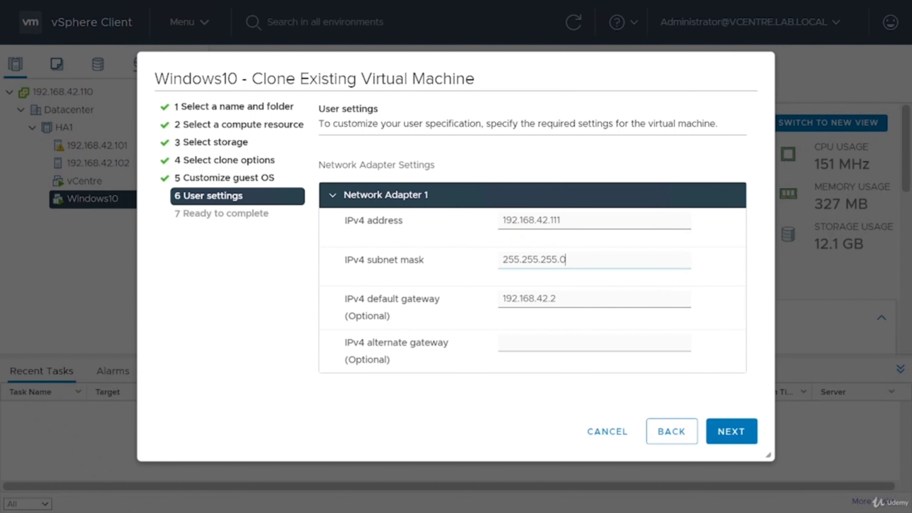
{"action": "left_click", "coordinate": [732, 431]}
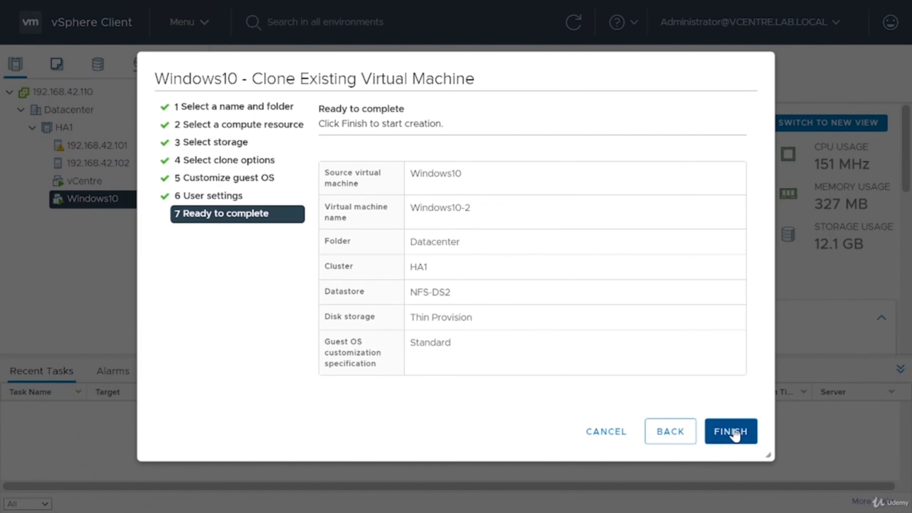
- Finish the wizard to create the Windows10-2 clone
{"action": "left_click", "coordinate": [732, 431]}
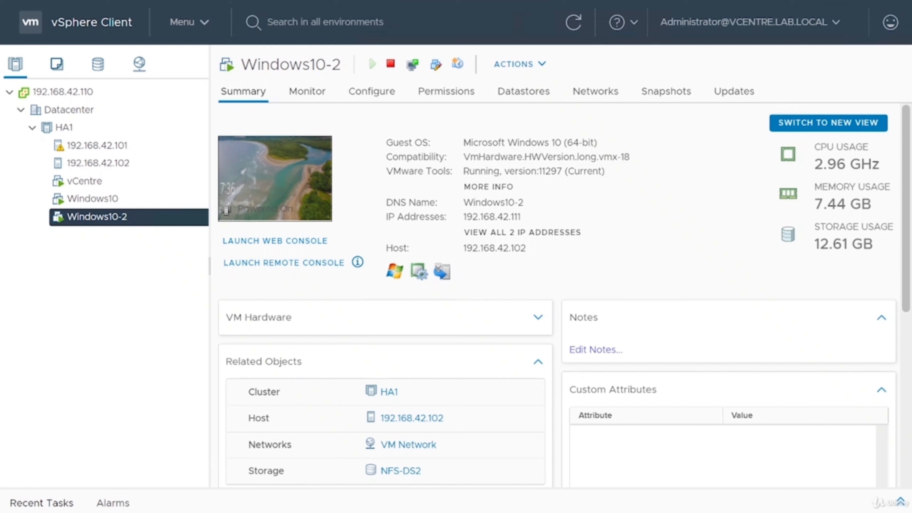
{"action": "left_click_drag", "start_coordinate": [464, 217], "coordinate": [529, 219]}
{"action": "left_click", "coordinate": [529, 218]}
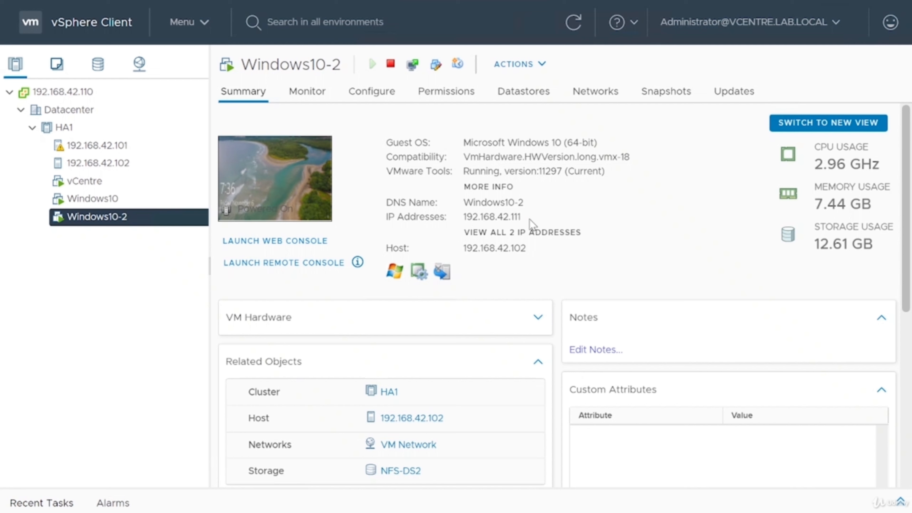